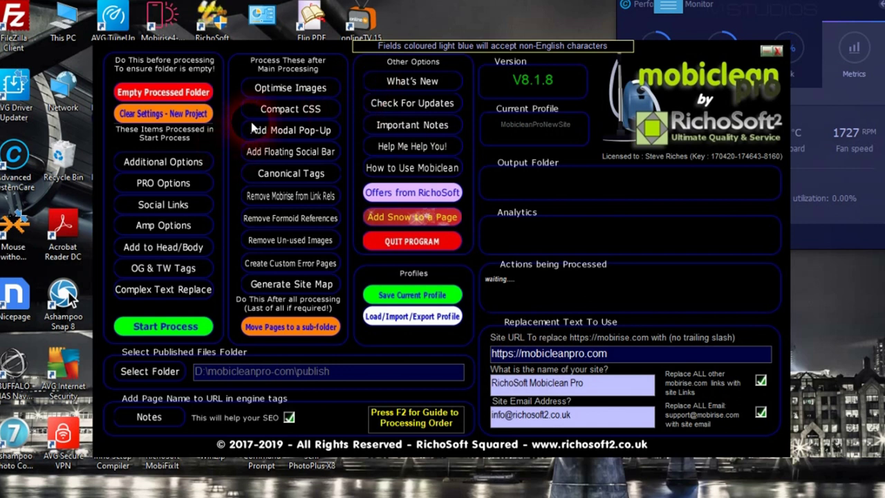
Step: Set the published files folder to D:\mobicleanpro-com\publish by browsing the Data (D:) drive
click(142, 372)
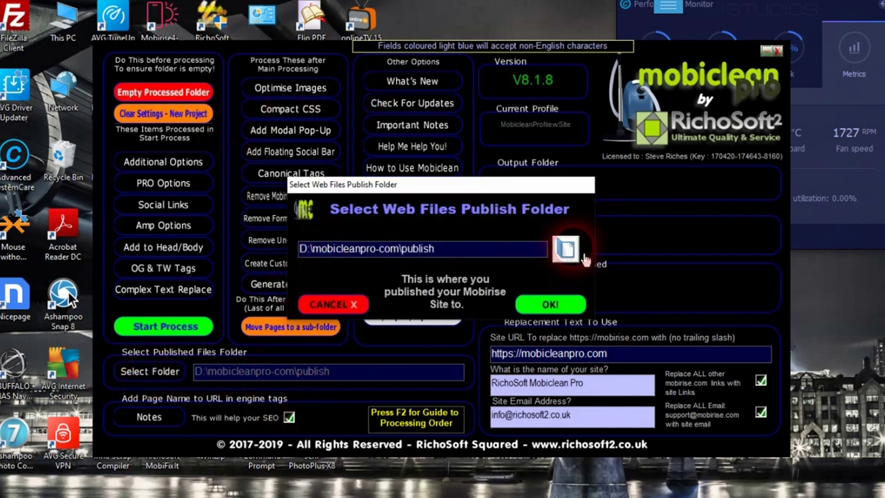
click(564, 248)
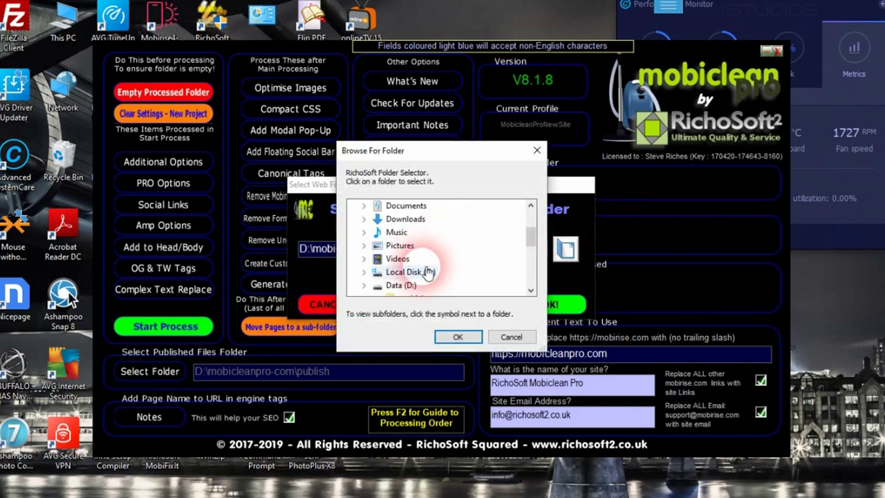
click(397, 286)
click(363, 284)
scroll(415, 259, down, 10)
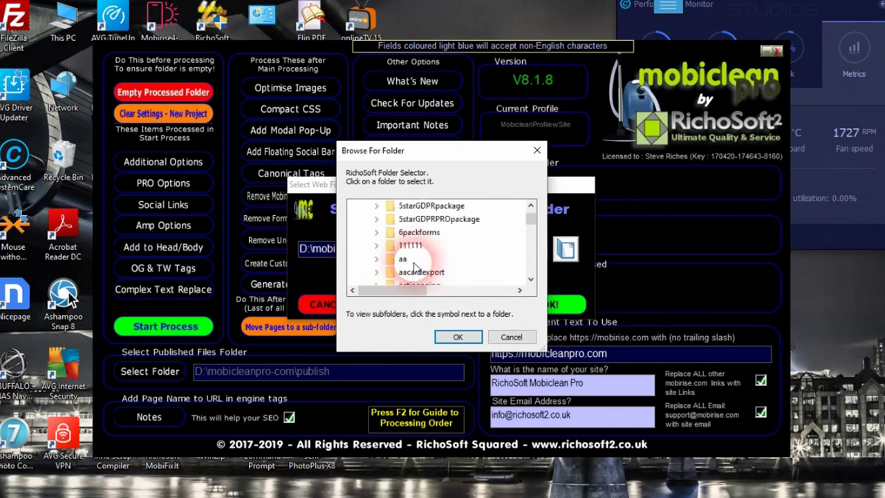
scroll(428, 259, down, 15)
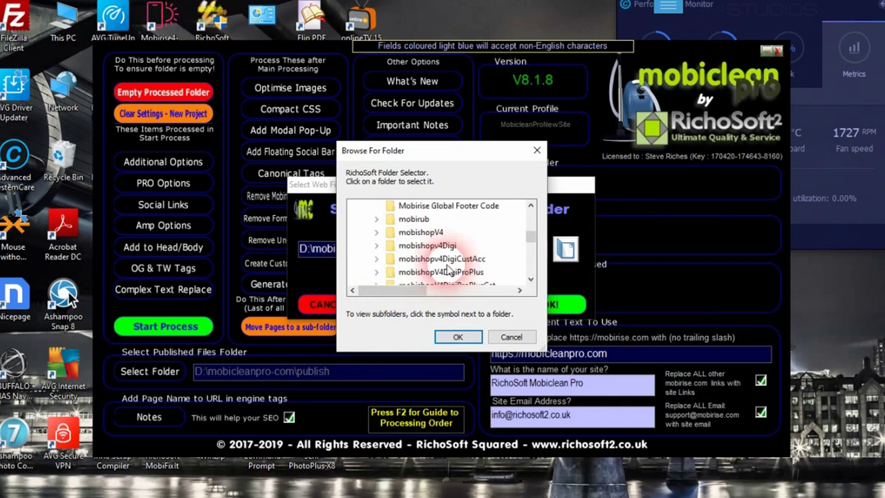
scroll(456, 266, up, 5)
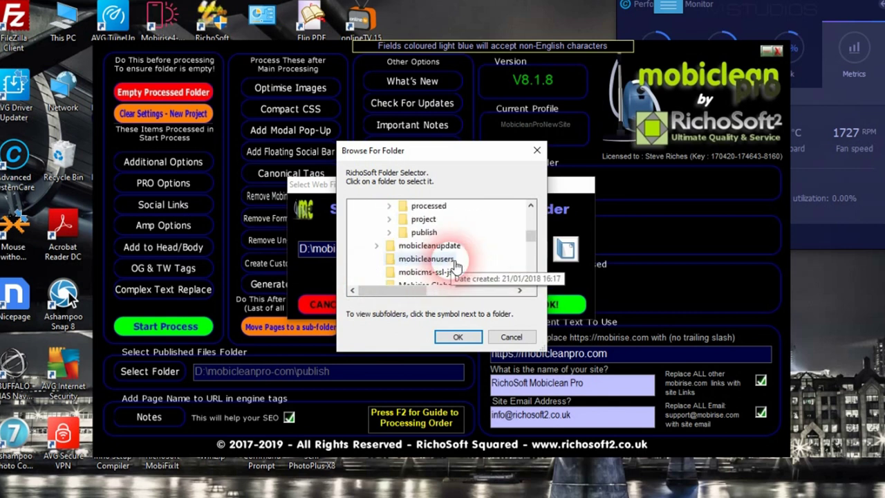
scroll(454, 267, down, 1)
scroll(453, 266, down, 1)
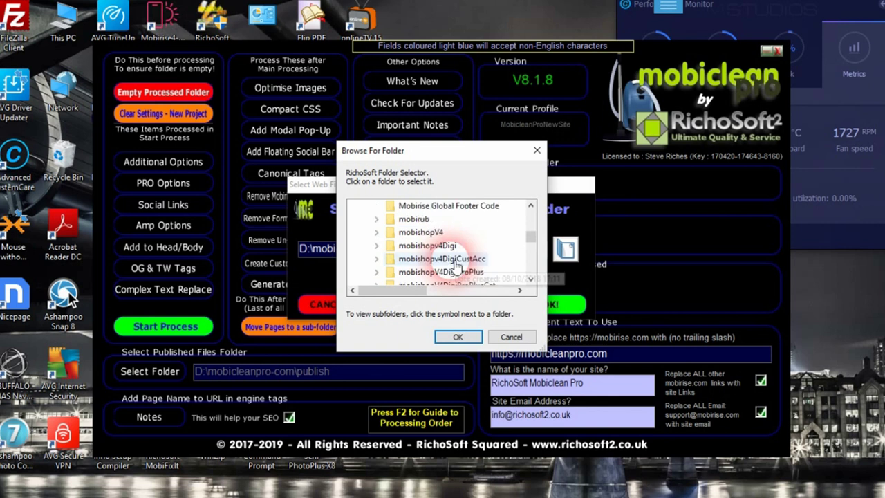
scroll(455, 265, down, 3)
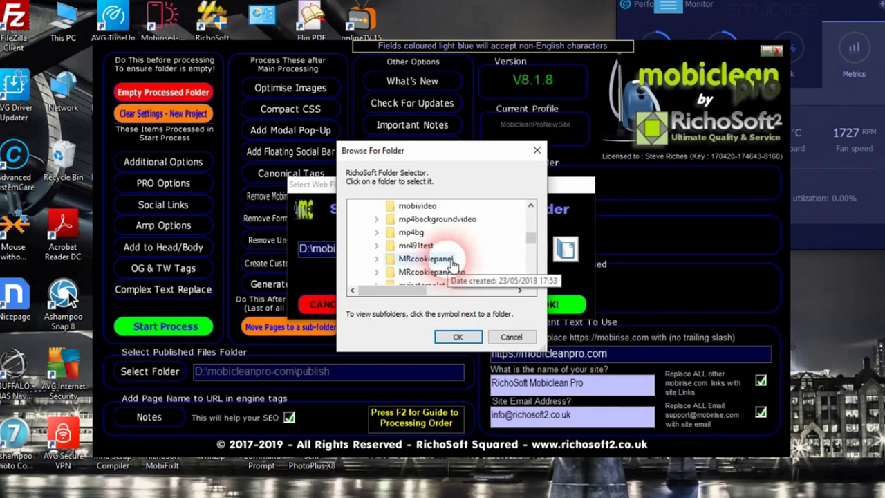
scroll(453, 266, down, 1)
scroll(452, 266, up, 4)
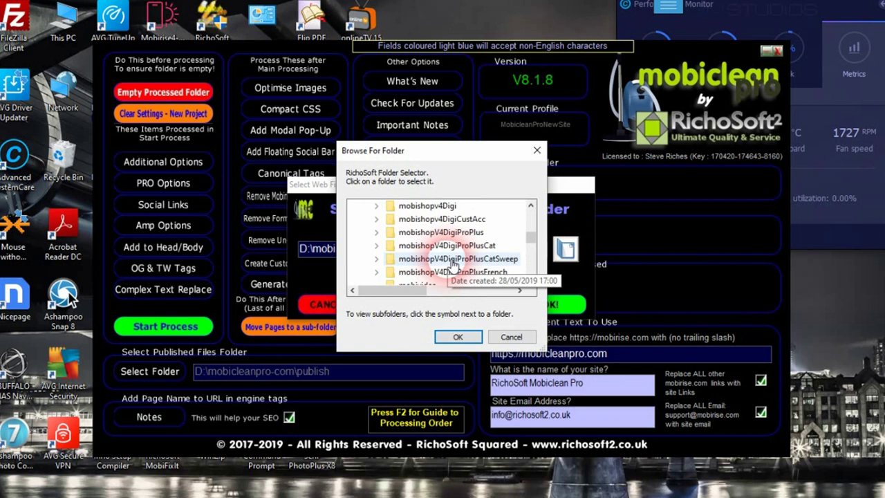
scroll(467, 260, up, 1)
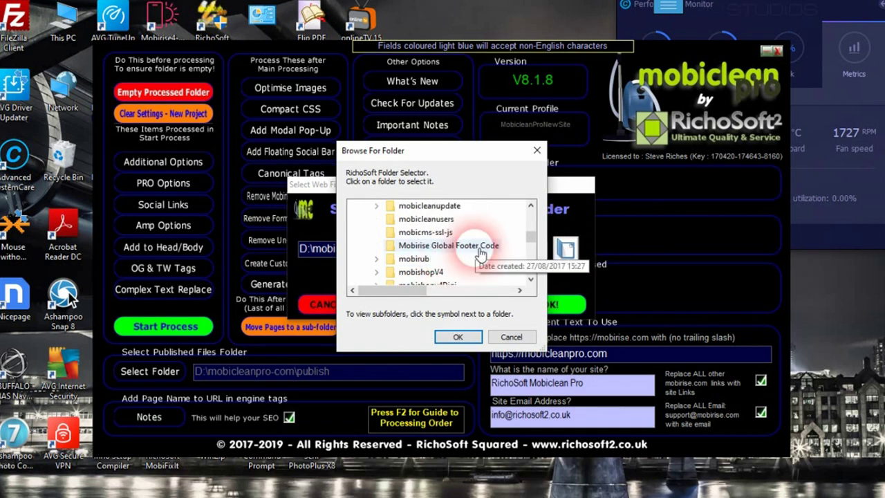
scroll(478, 253, up, 1)
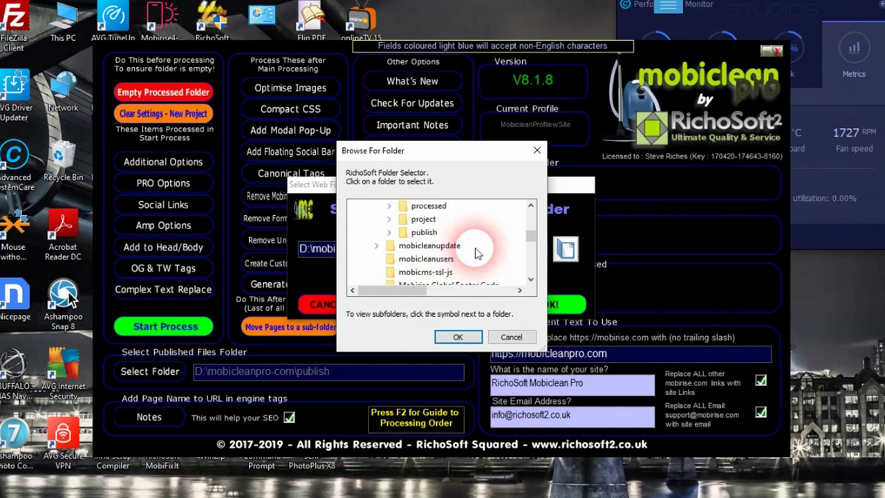
scroll(463, 256, up, 1)
scroll(469, 259, up, 1)
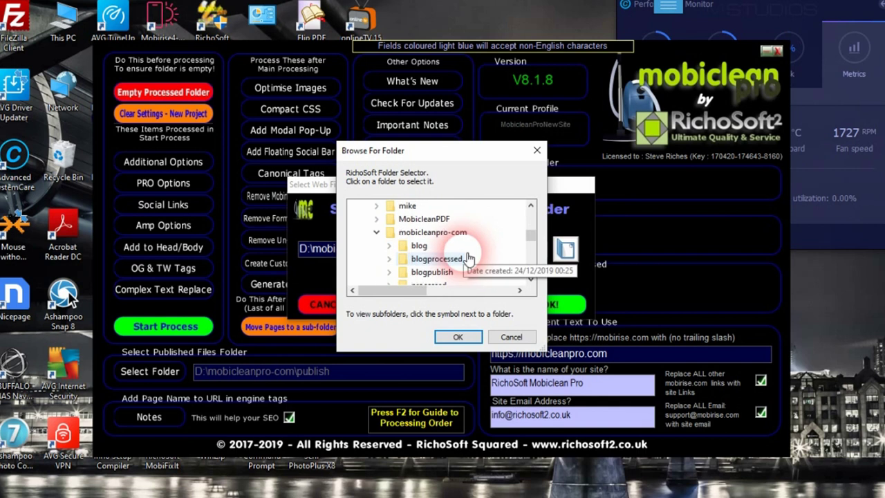
scroll(454, 283, down, 1)
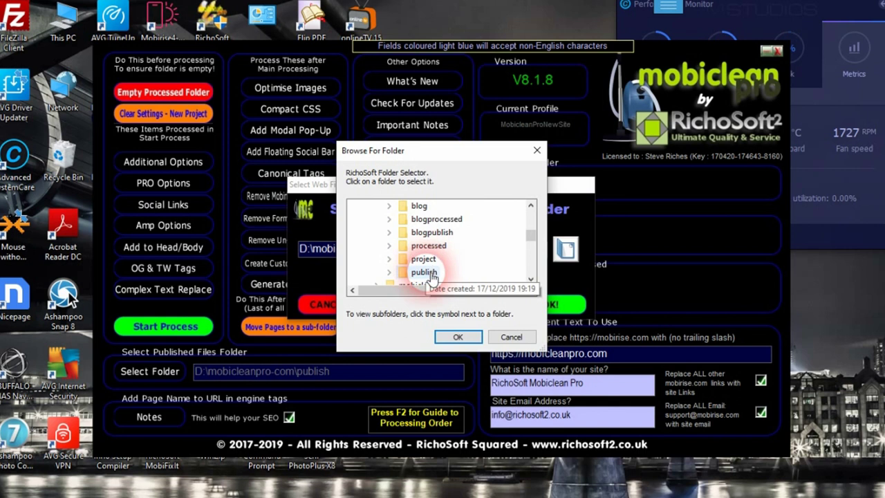
double_click(427, 273)
click(458, 336)
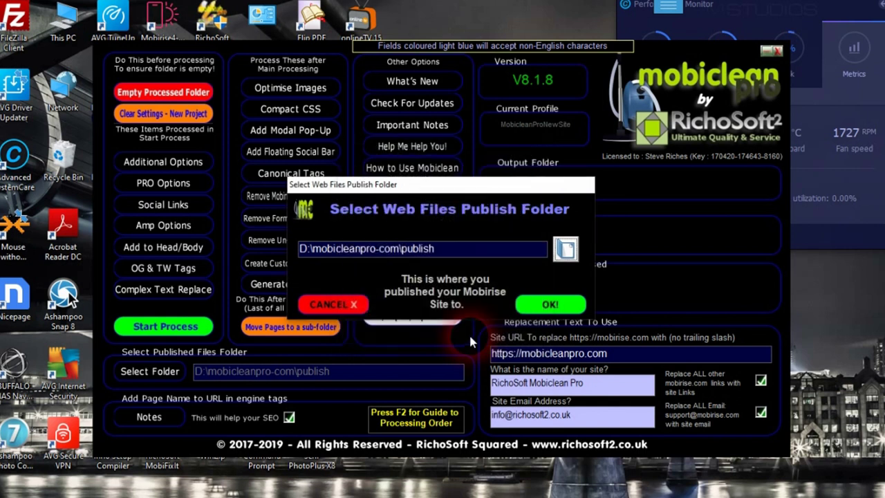
click(566, 305)
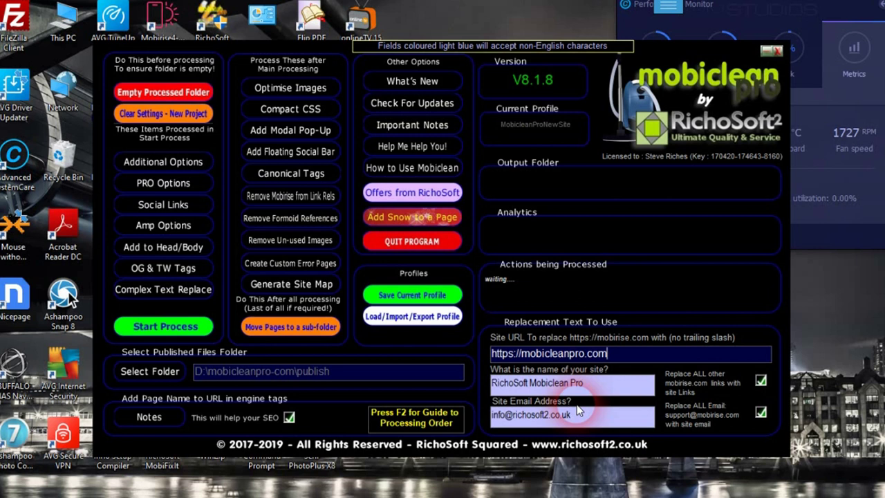
Step: Turn the option replacing all other mobirise.com links with site links off and back on, accepting the prototype option
click(612, 354)
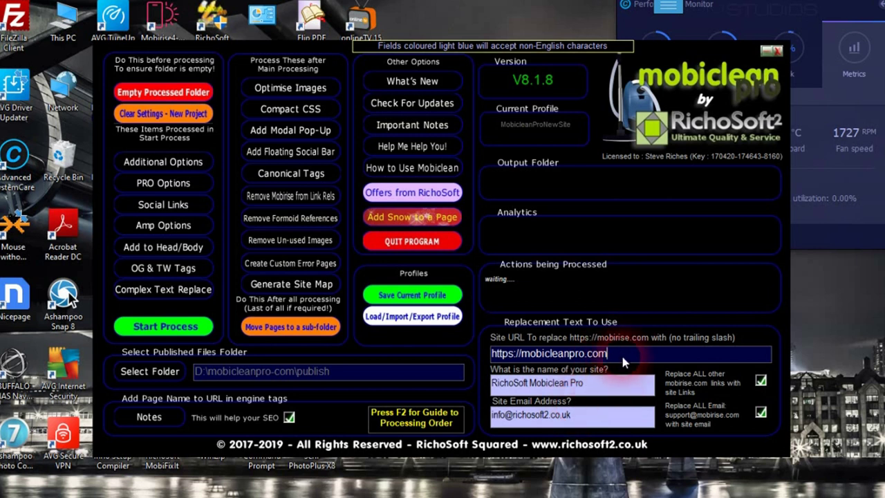
click(772, 394)
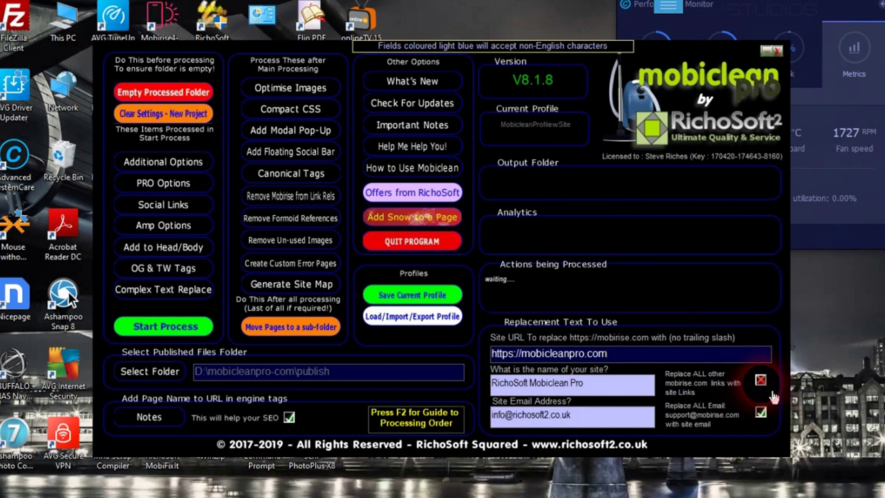
click(772, 394)
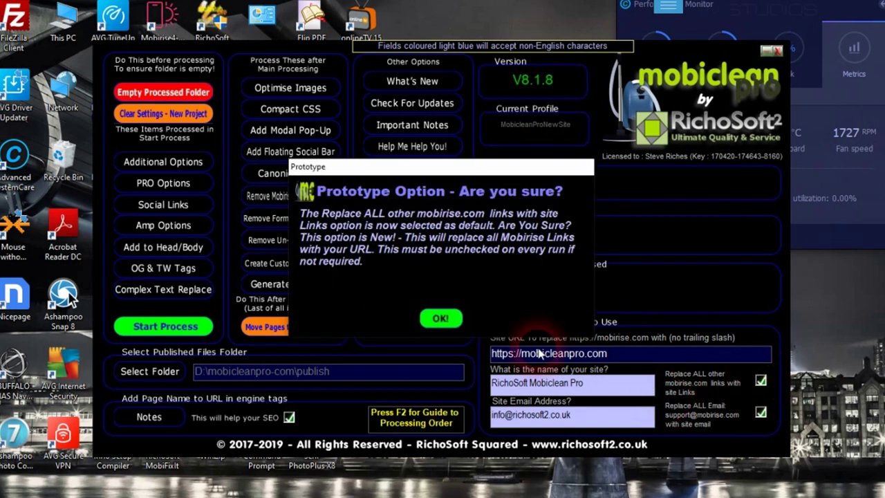
click(439, 319)
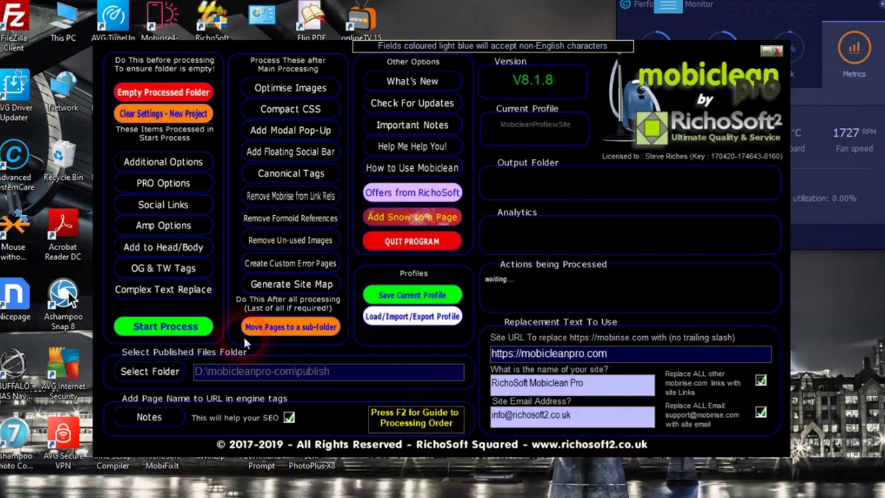
Step: In the additional standard options, set the output folder for the edited files to D:\mobicleanpro-com\processed
click(164, 164)
click(136, 184)
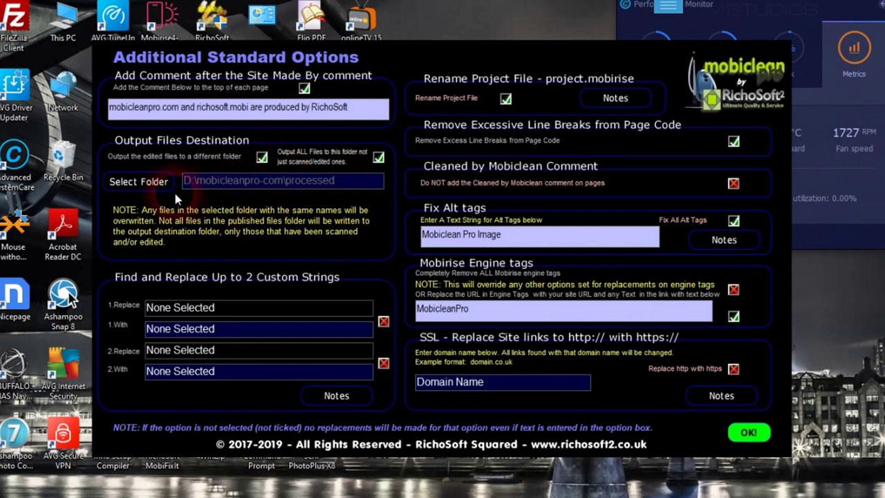
click(142, 181)
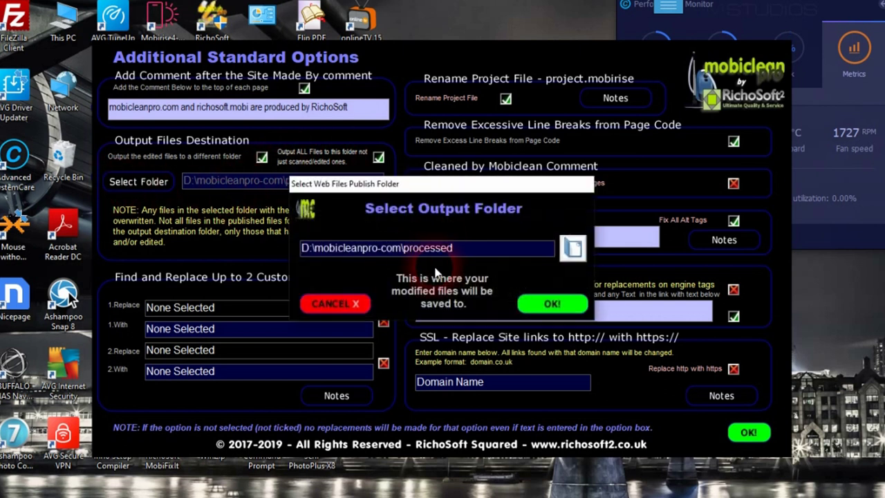
click(571, 247)
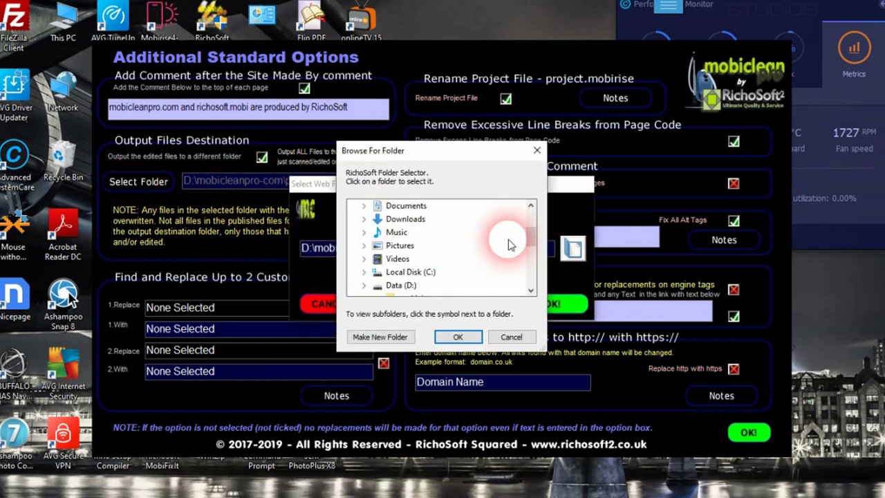
scroll(530, 238, down, 1)
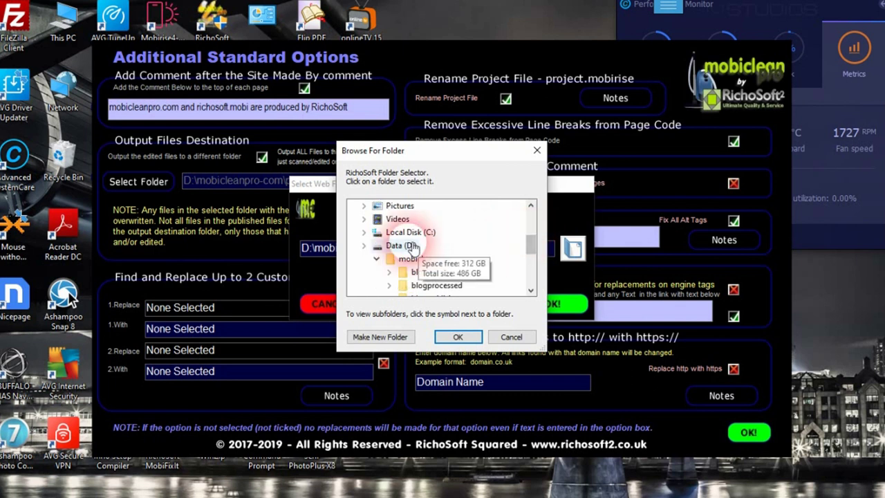
scroll(414, 247, down, 2)
click(431, 237)
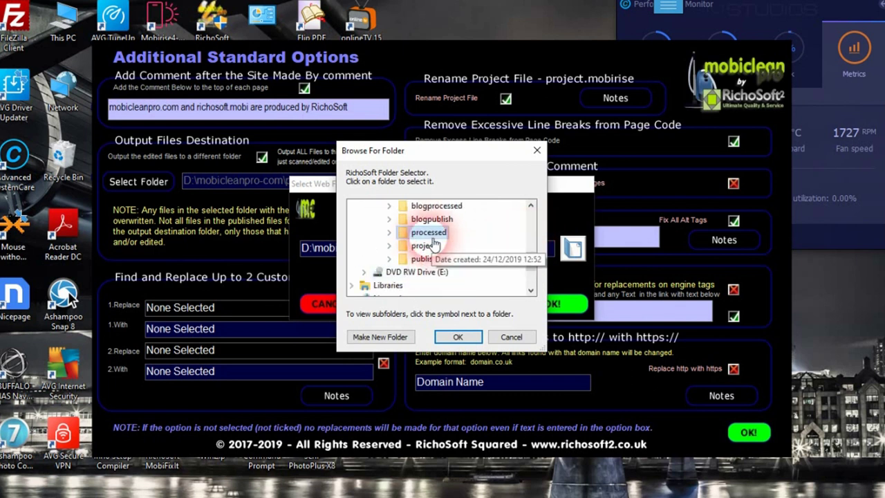
double_click(428, 234)
click(458, 338)
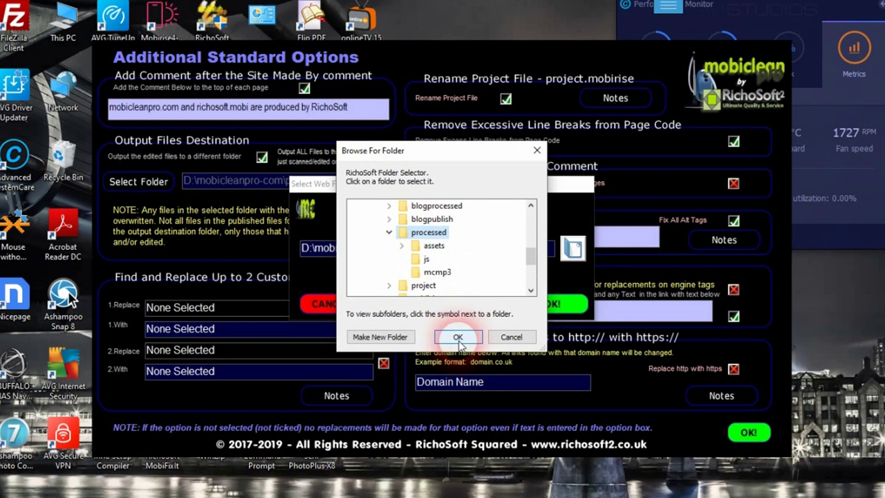
click(545, 312)
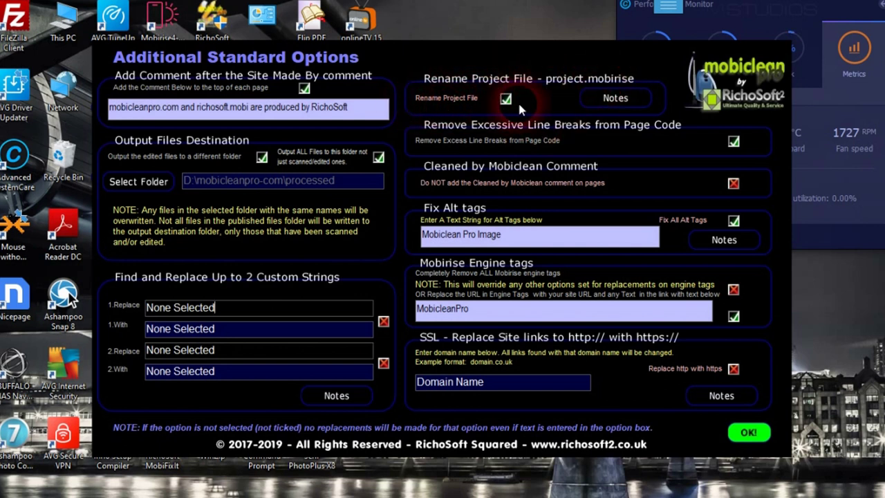
Step: Read the notes on renaming the project file, and switch the option omitting the Cleaned by Mobiclean comment on and back off
click(612, 99)
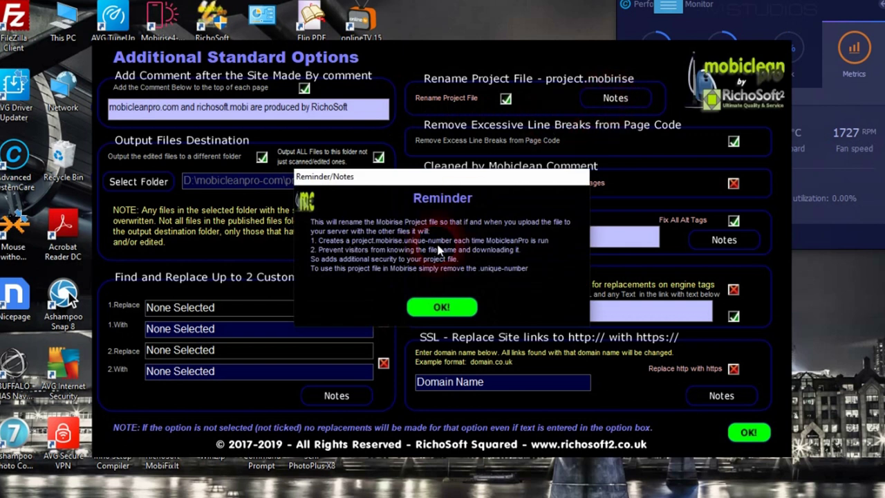
click(450, 309)
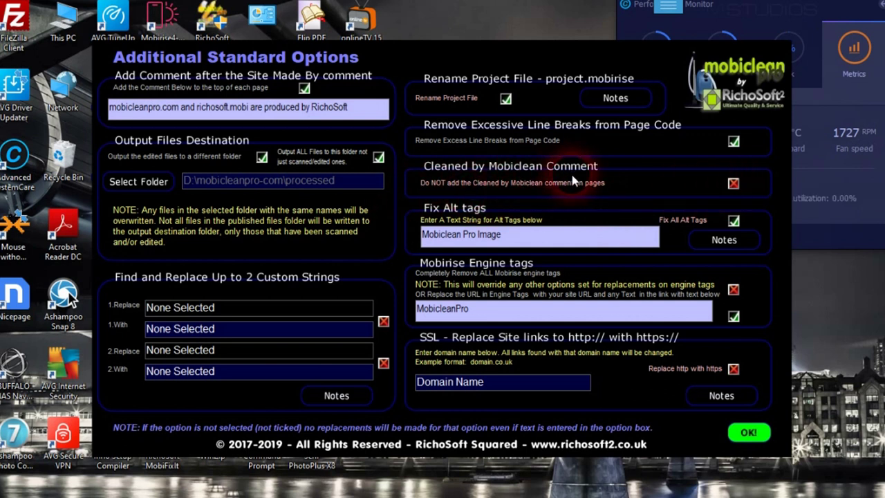
click(734, 184)
click(734, 185)
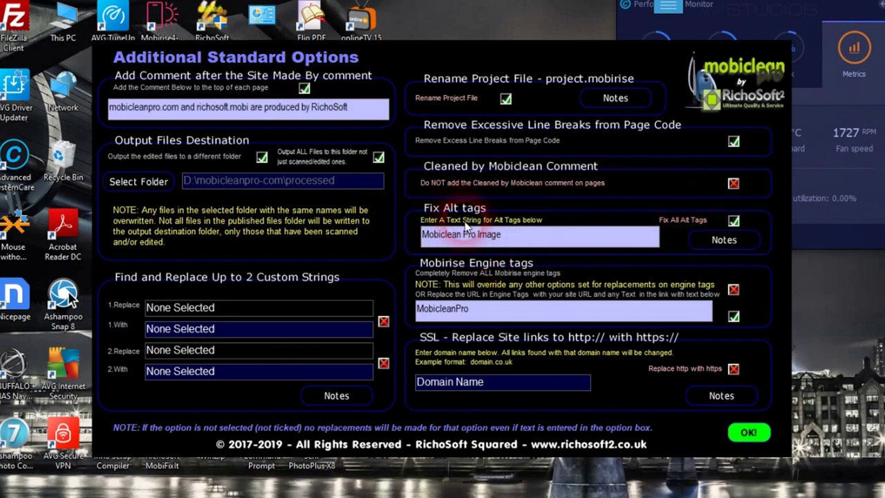
Step: Accept the additional standard options and open the PRO options
click(525, 242)
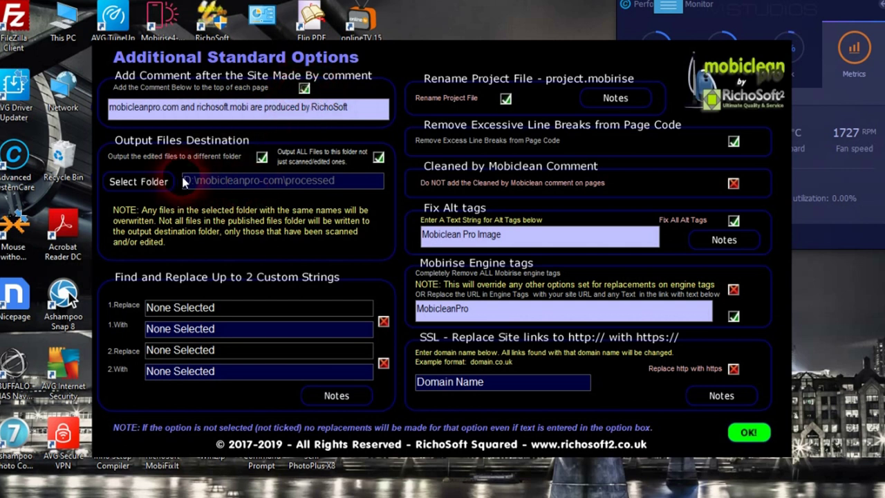
click(273, 304)
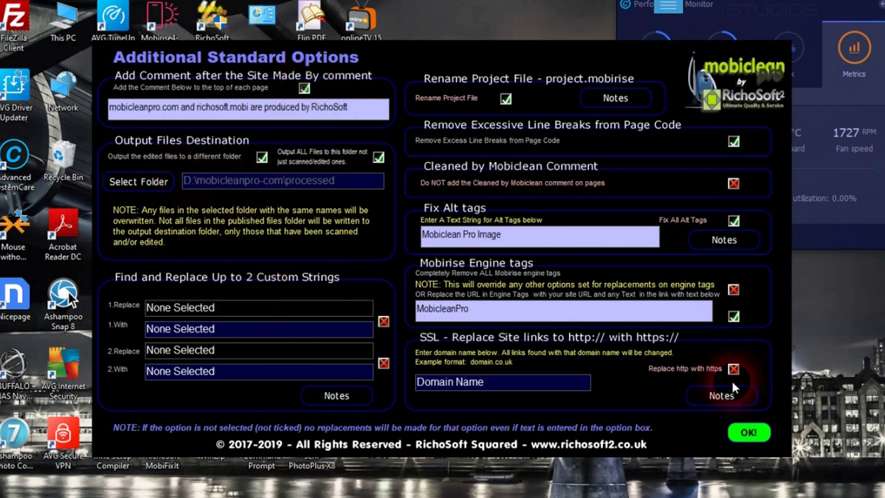
click(741, 437)
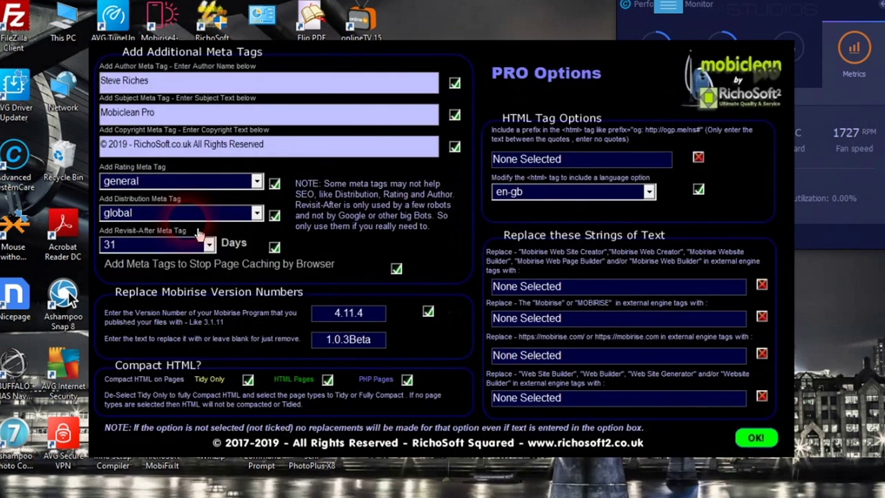
Step: Examine the author, subject and copyright meta tag fields in the PRO options
click(180, 80)
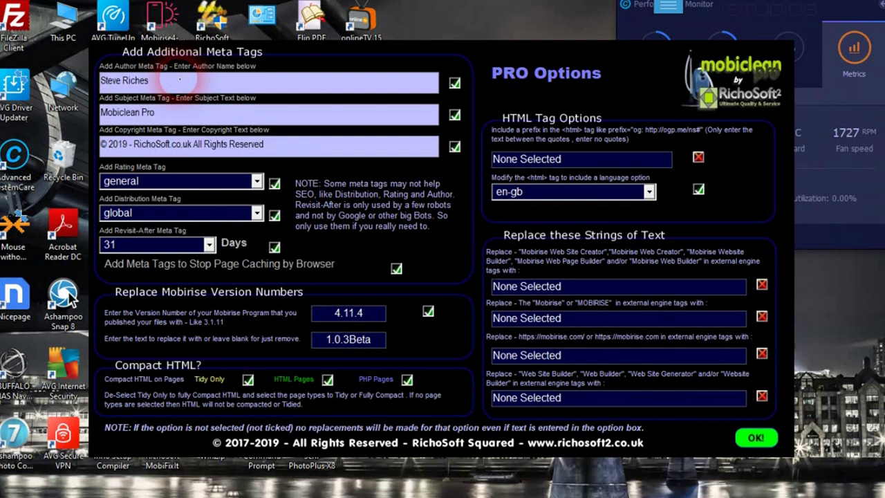
click(448, 90)
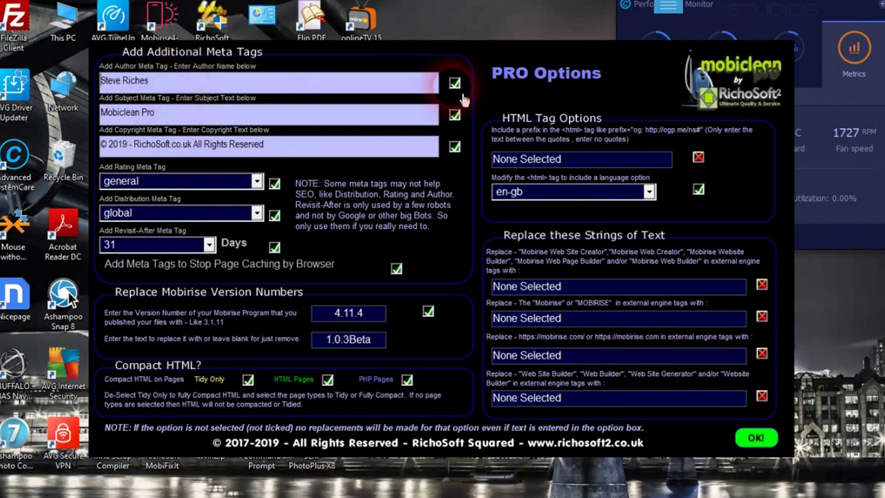
click(168, 107)
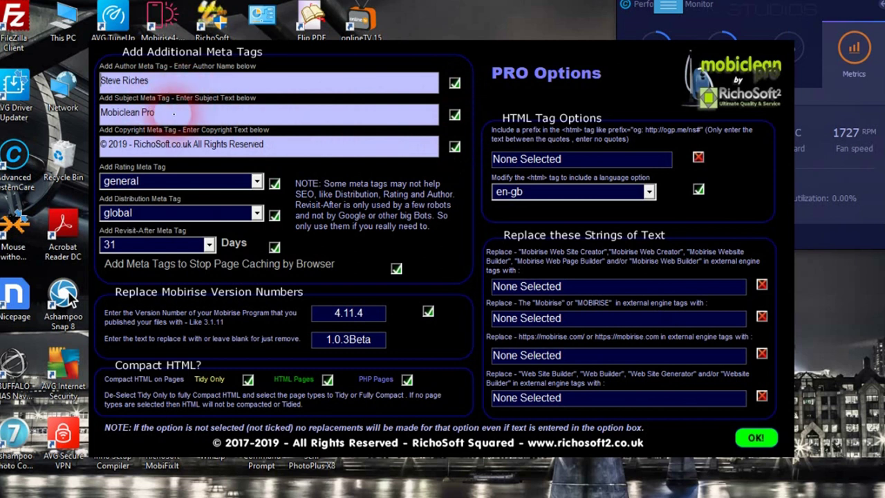
click(149, 141)
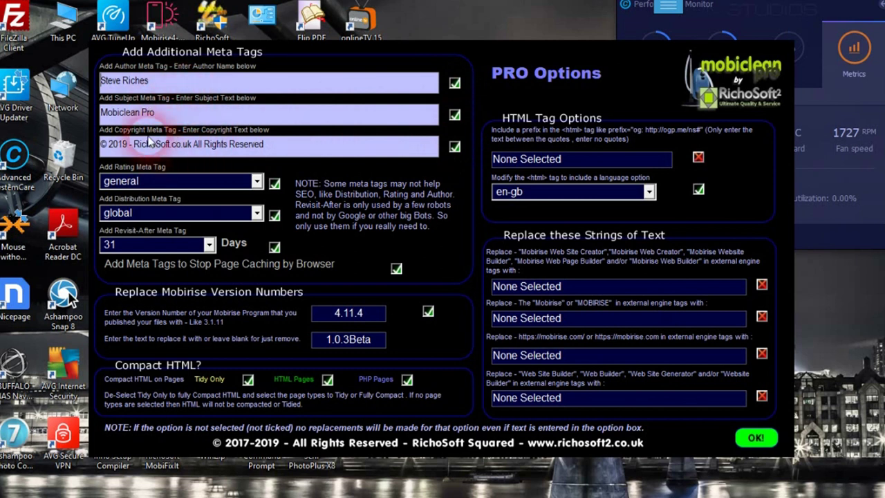
Step: Examine the copyright and rating meta tag settings in the PRO options, including the available rating choices
click(278, 153)
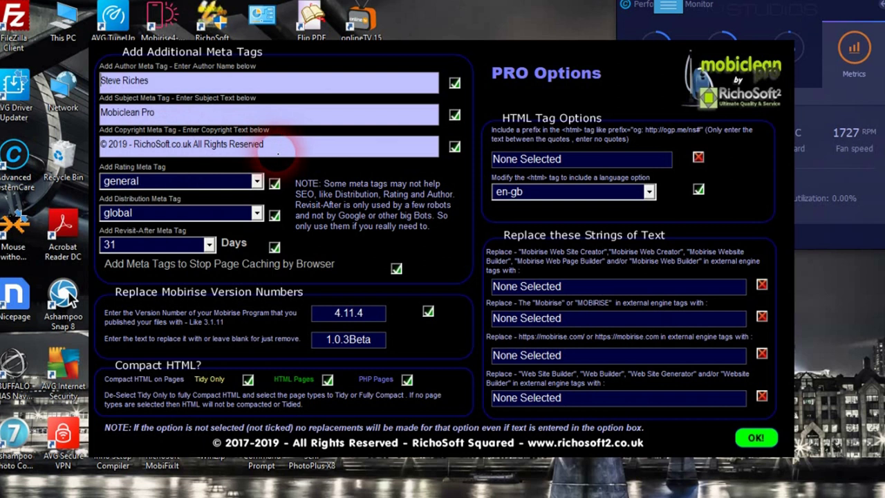
click(273, 151)
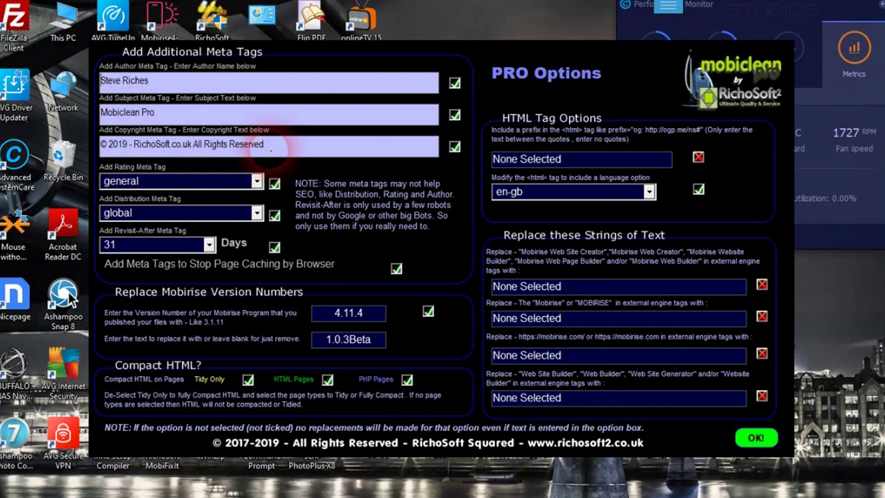
click(310, 157)
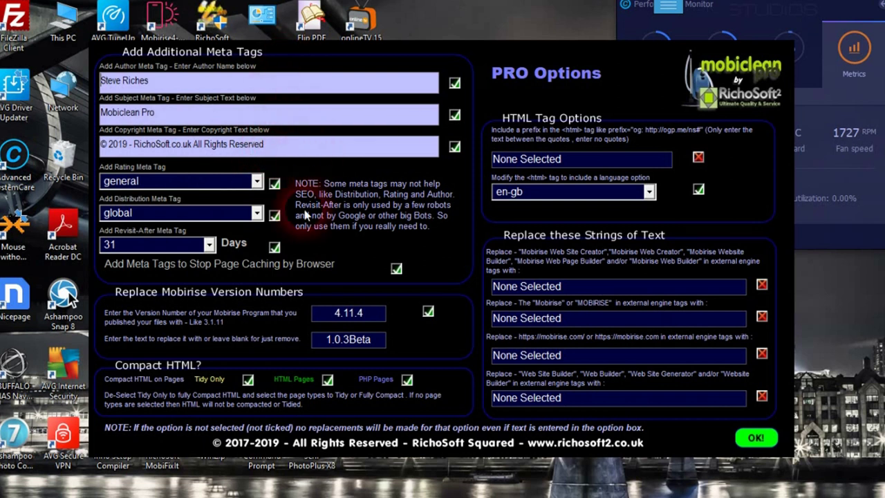
click(172, 182)
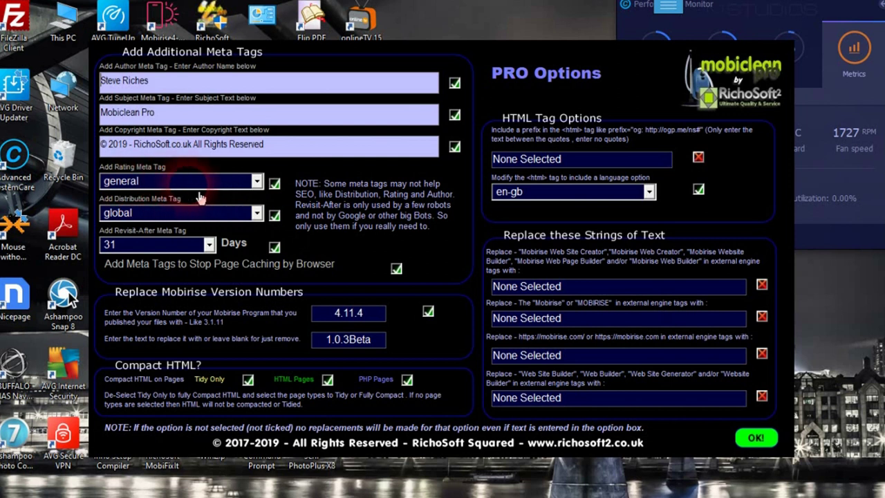
click(276, 237)
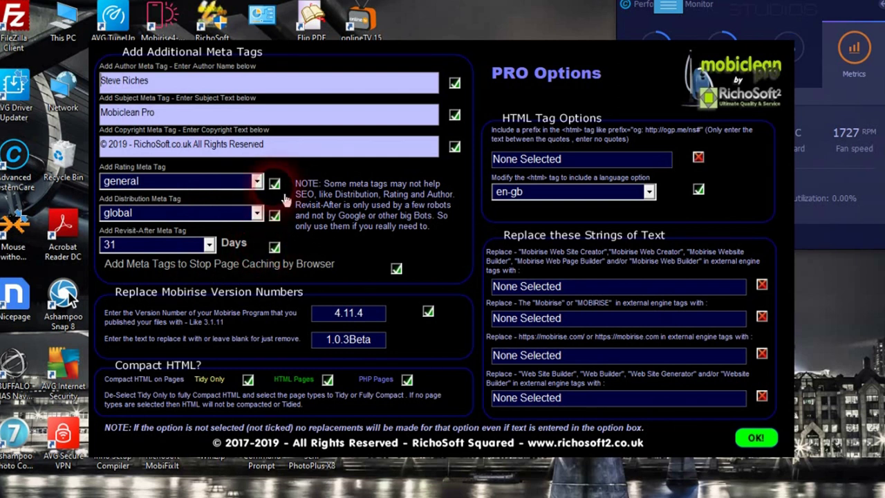
click(233, 182)
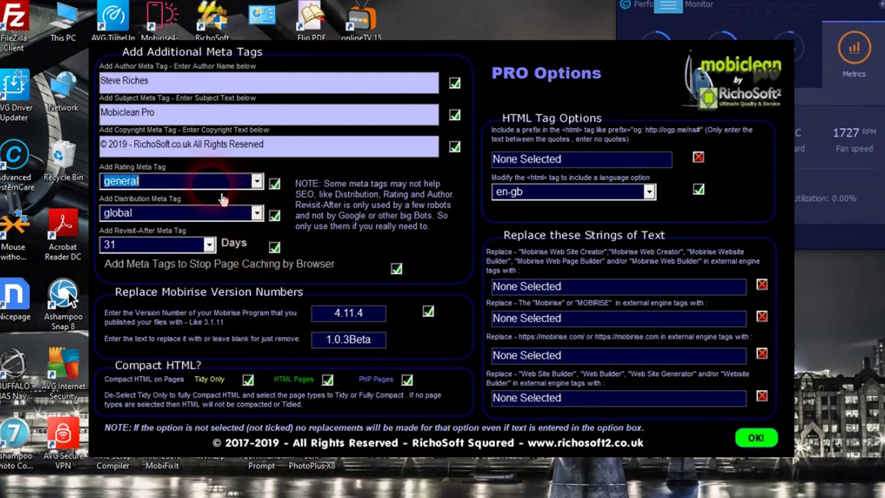
click(257, 181)
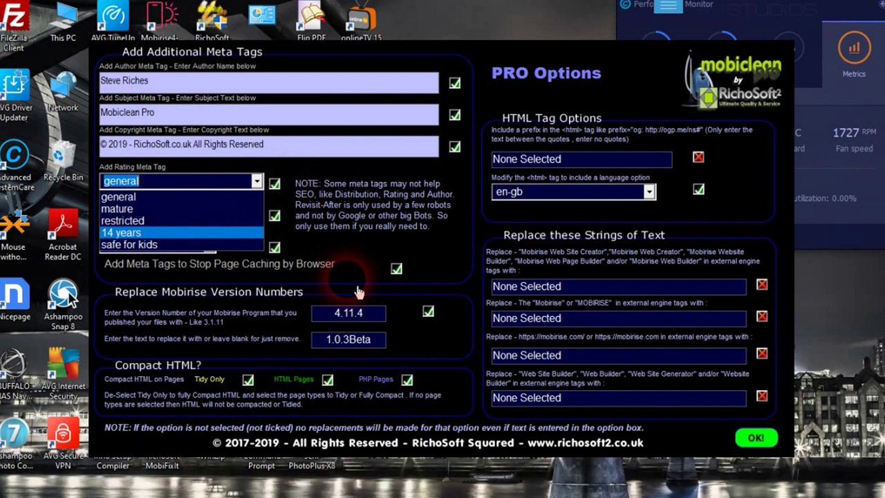
click(399, 202)
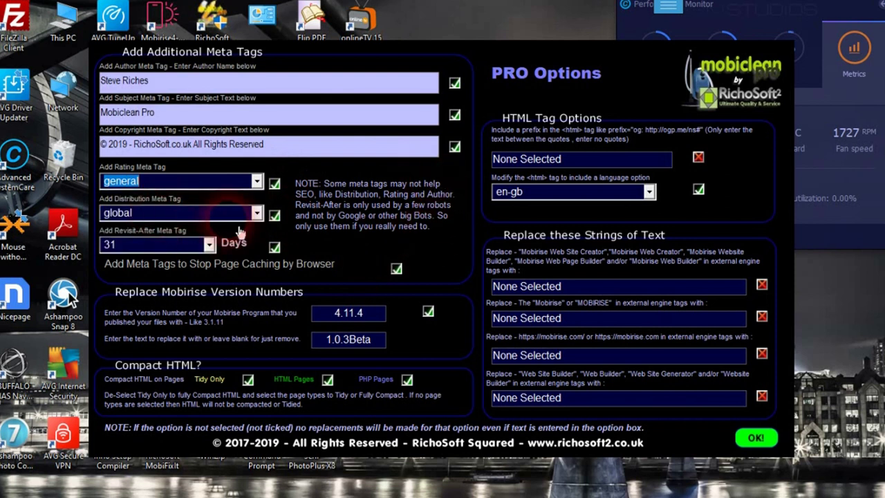
Step: Check the distribution meta tag setting and choose 31 days for the revisit-after meta tag
click(265, 233)
click(271, 232)
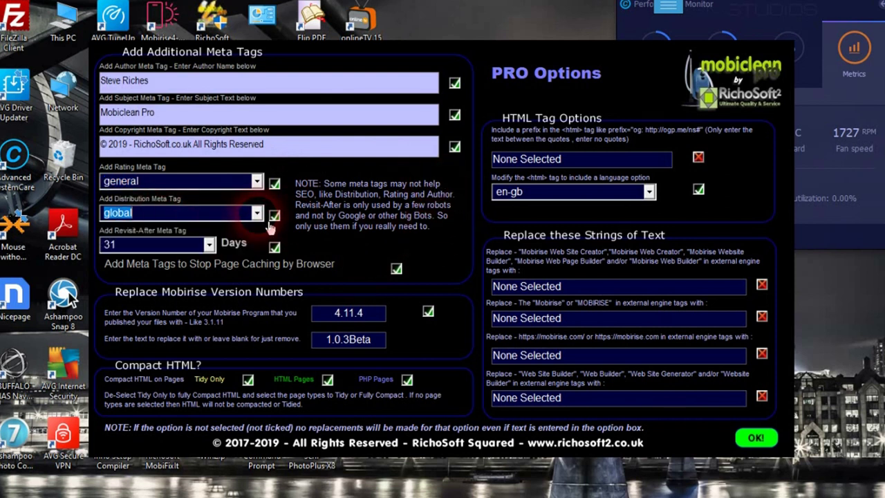
click(209, 244)
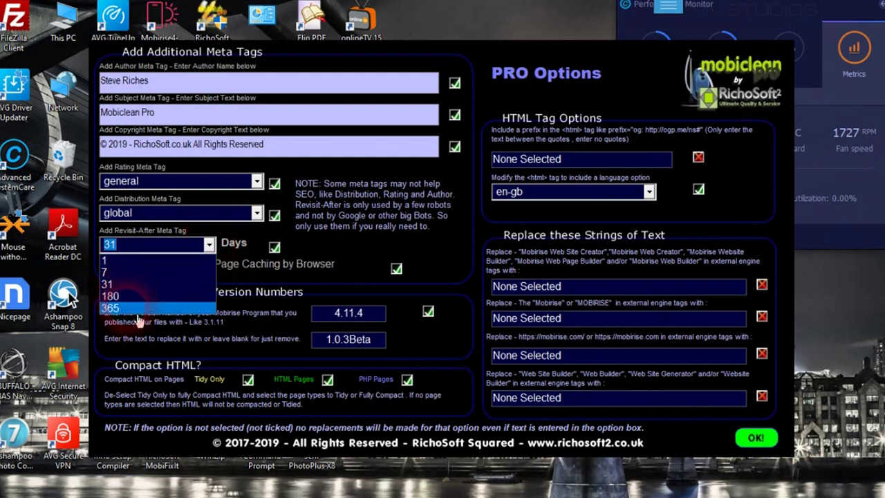
click(145, 289)
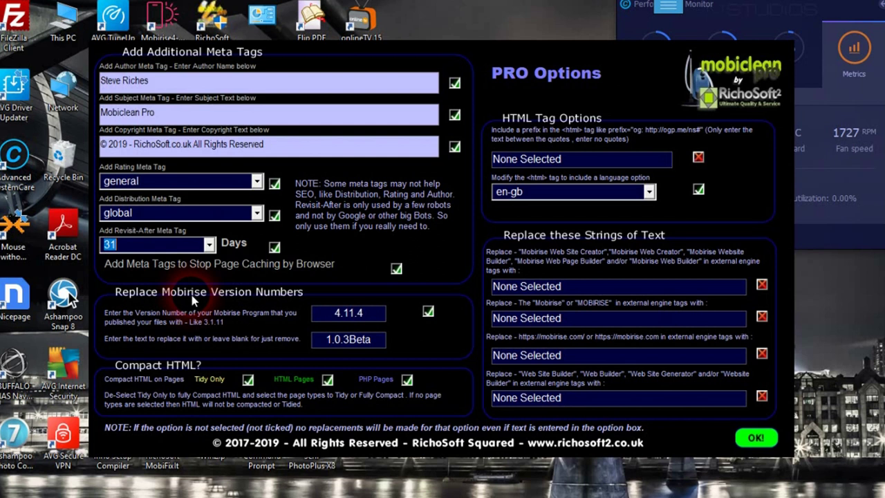
Step: Check the Mobirise version number fields, and switch version replacement and the Tidy Only option off and back on
click(369, 319)
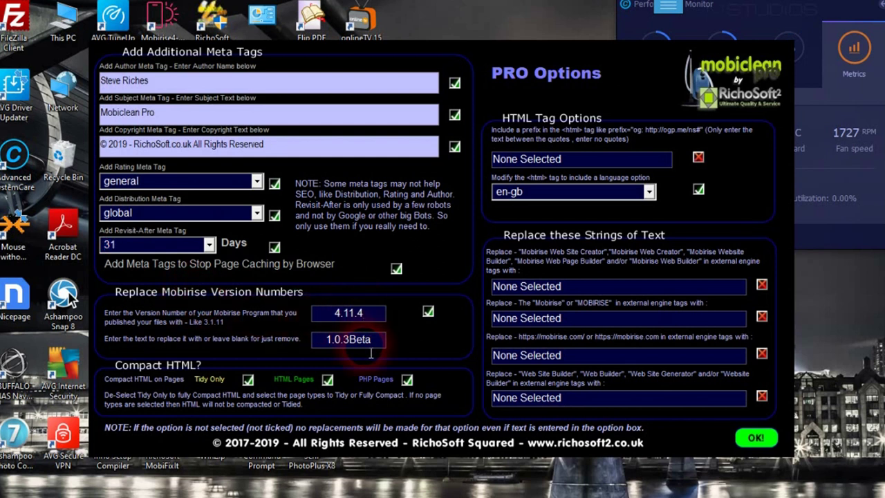
click(432, 318)
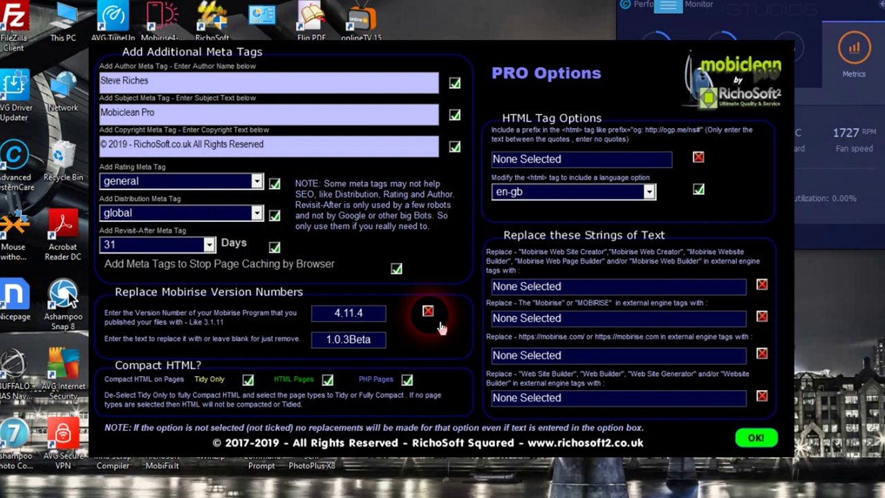
click(429, 312)
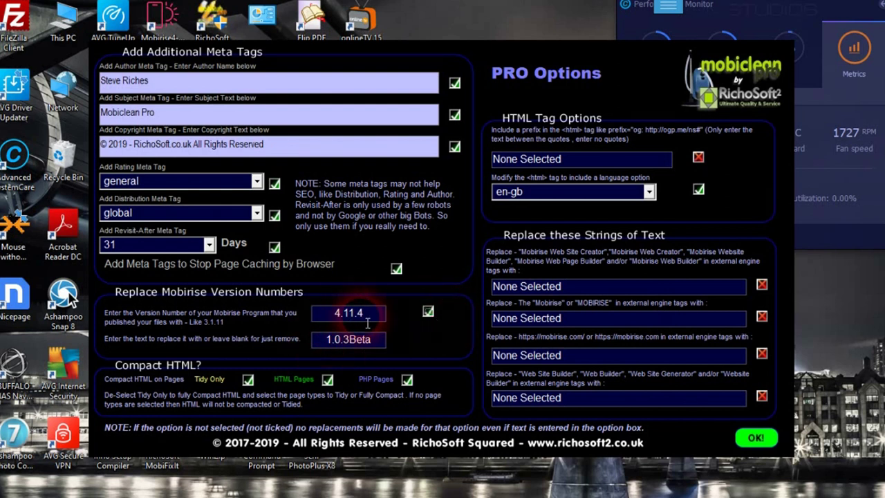
drag(314, 339, 382, 347)
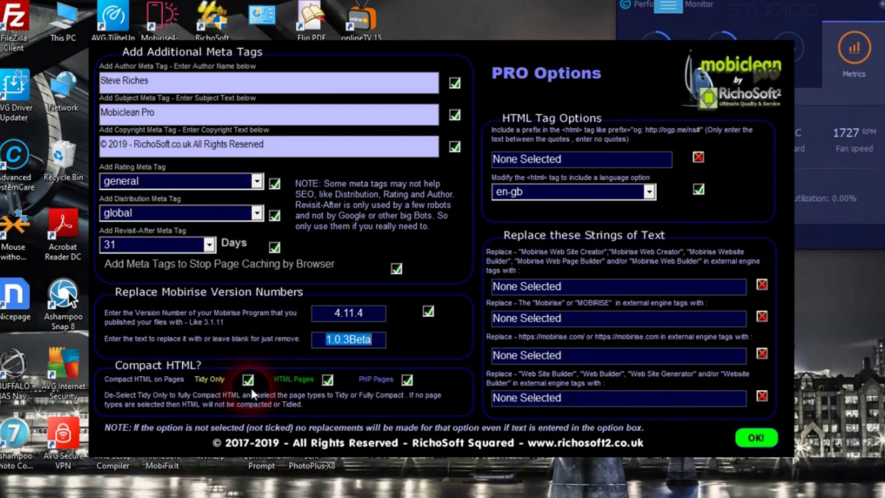
click(248, 380)
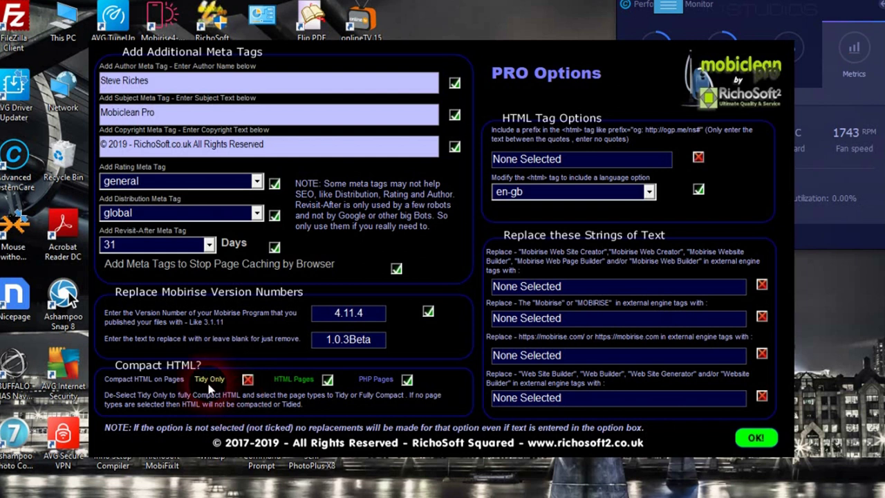
click(248, 380)
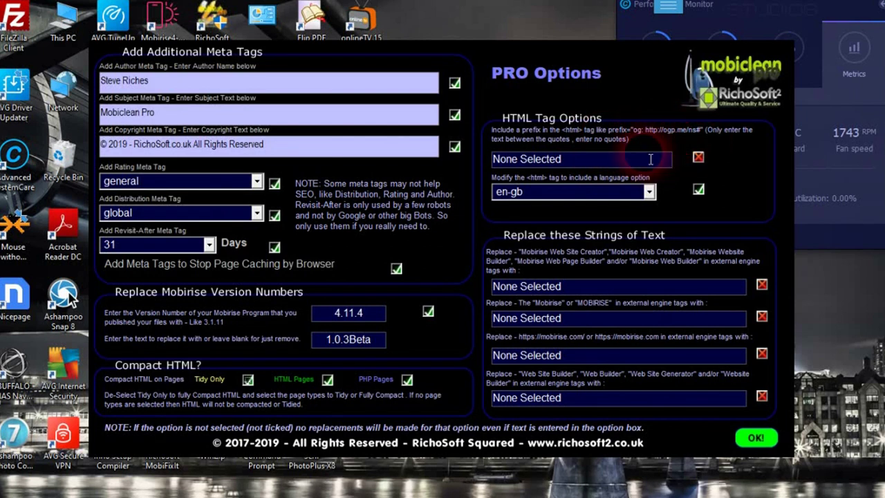
Step: Browse the language options for the html tag and choose en-gb
mouse_move(588, 166)
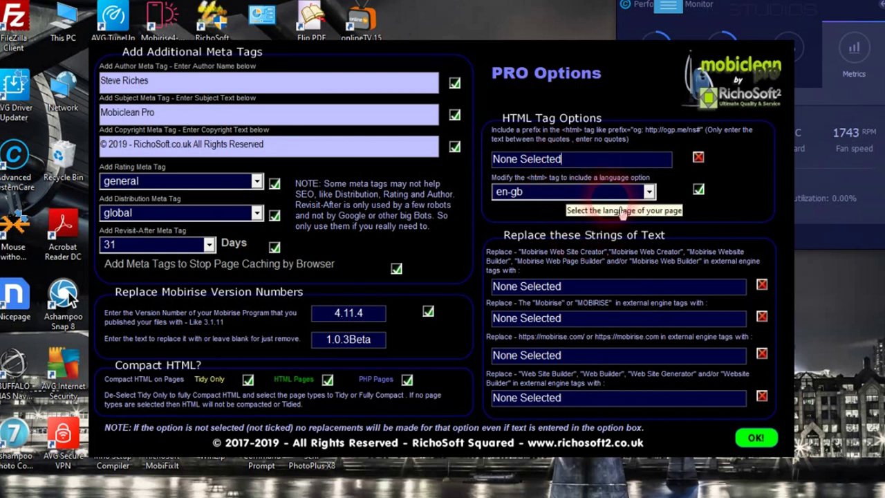
key(Tab)
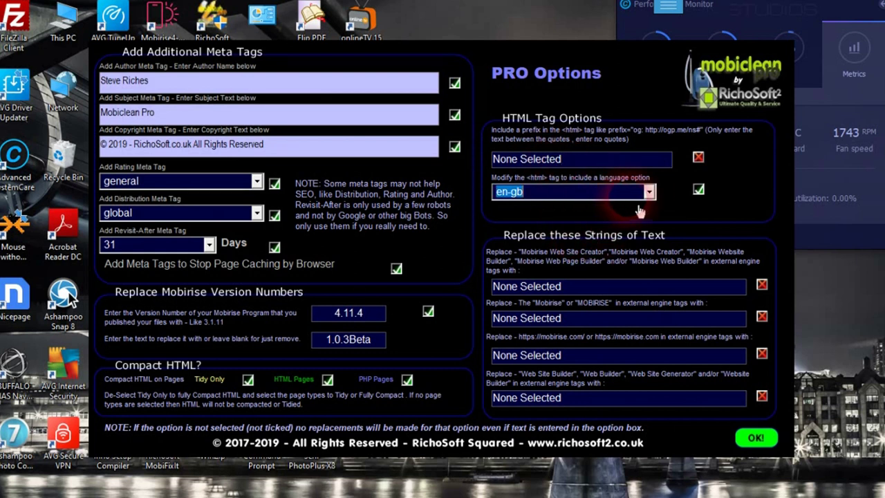
click(648, 192)
drag(652, 263, 654, 207)
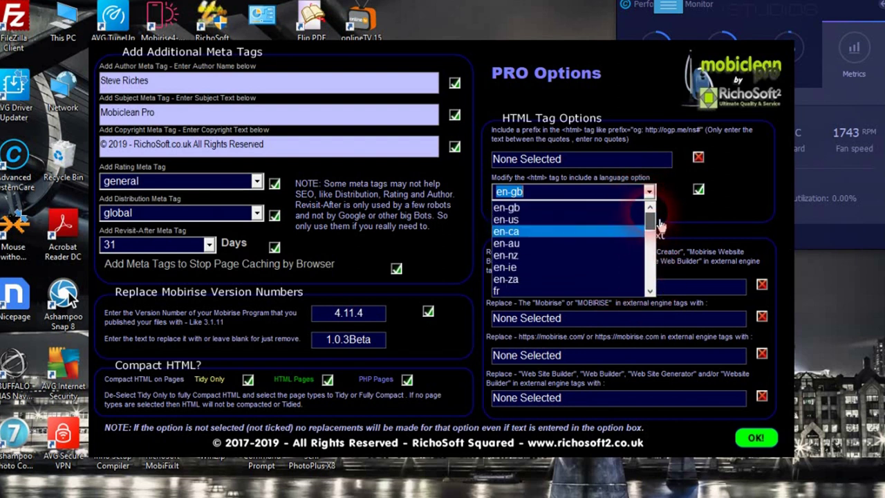
click(551, 218)
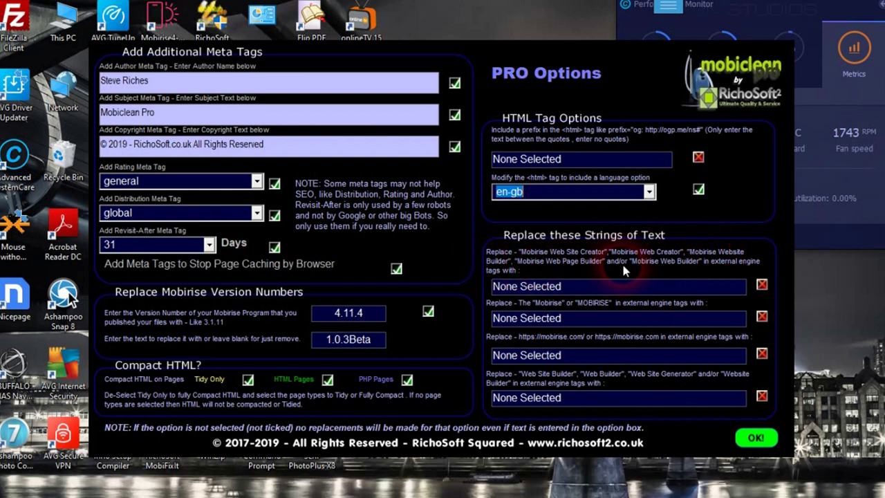
Step: Switch the replacement of the Mobirise Web Site Creator strings on and back off, and accept the PRO options
click(535, 286)
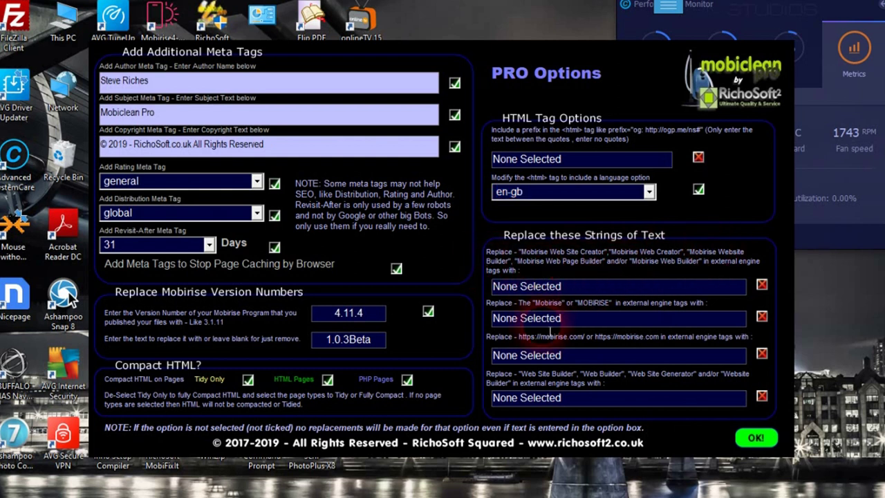
click(761, 285)
click(763, 286)
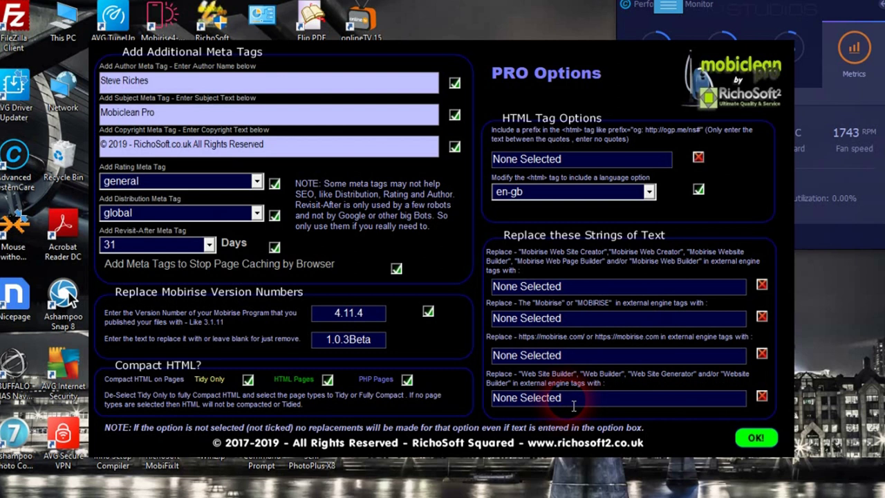
click(754, 446)
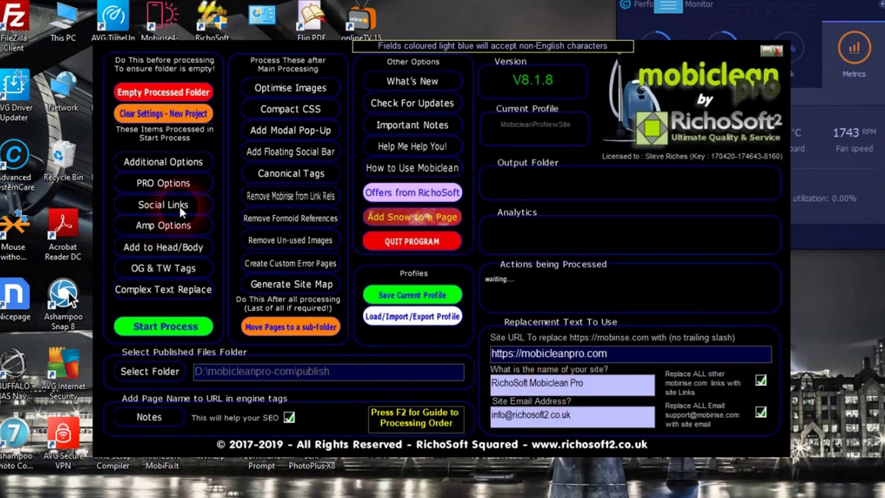
Step: Review the social links options, switching link replacement on and back off before accepting them
click(181, 208)
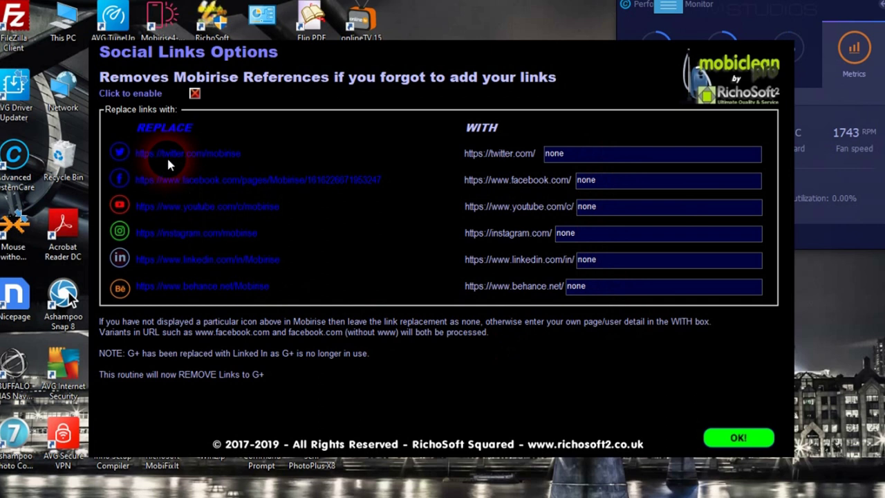
click(195, 94)
click(589, 150)
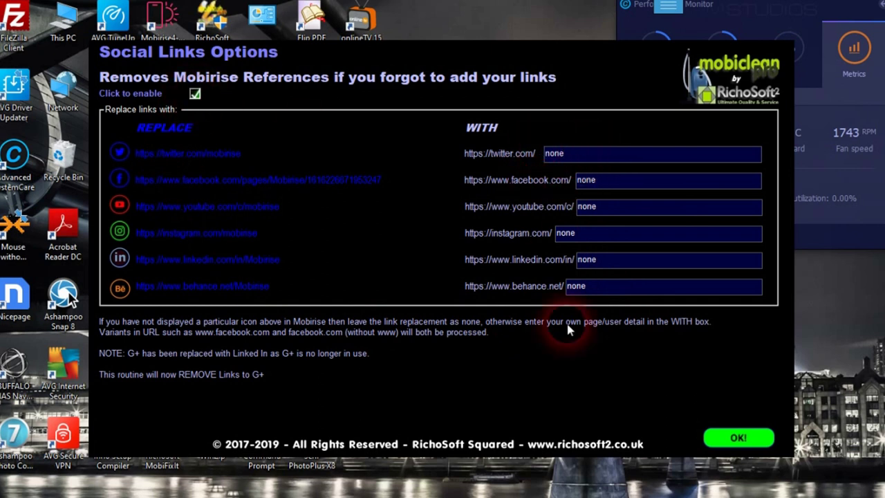
click(195, 94)
click(739, 441)
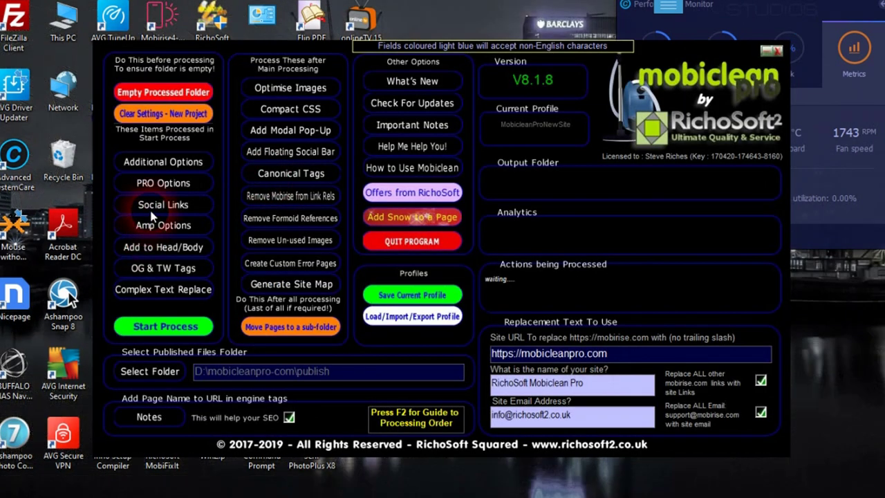
Step: Examine the AMP options, including the list of pages for the action-xhr custom form fix, and close them
click(149, 228)
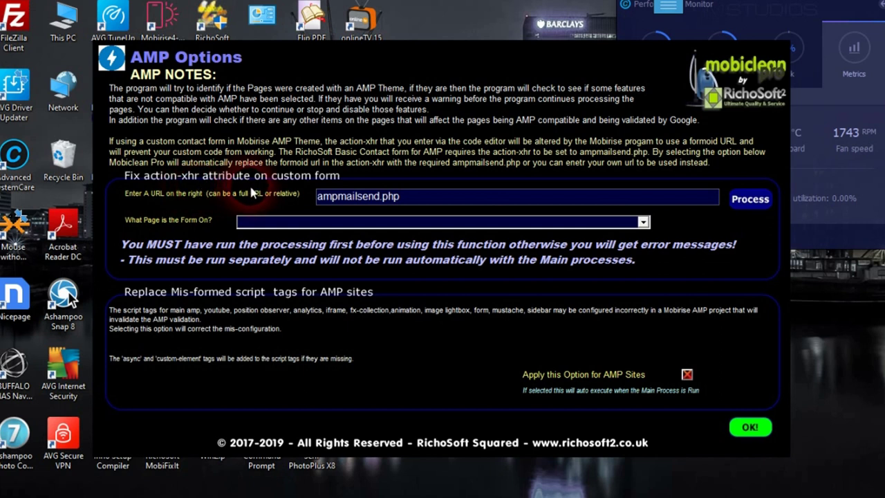
click(399, 198)
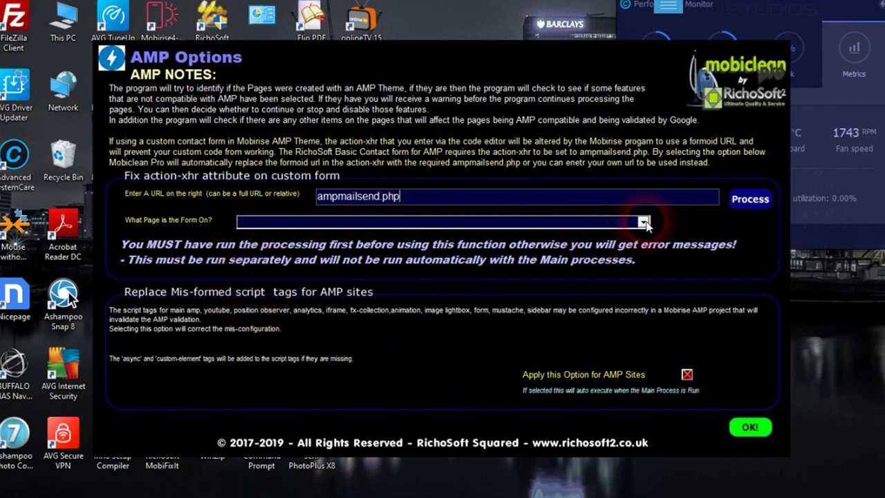
click(644, 222)
scroll(380, 277, down, 1)
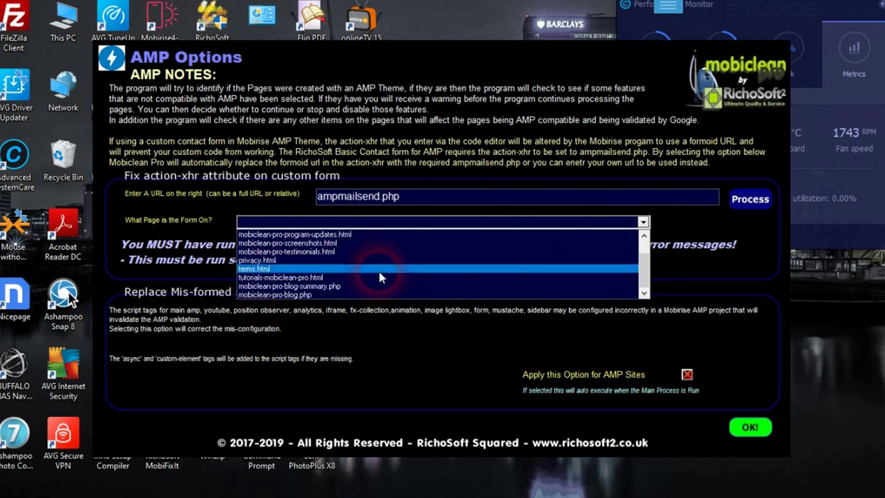
scroll(392, 268, up, 1)
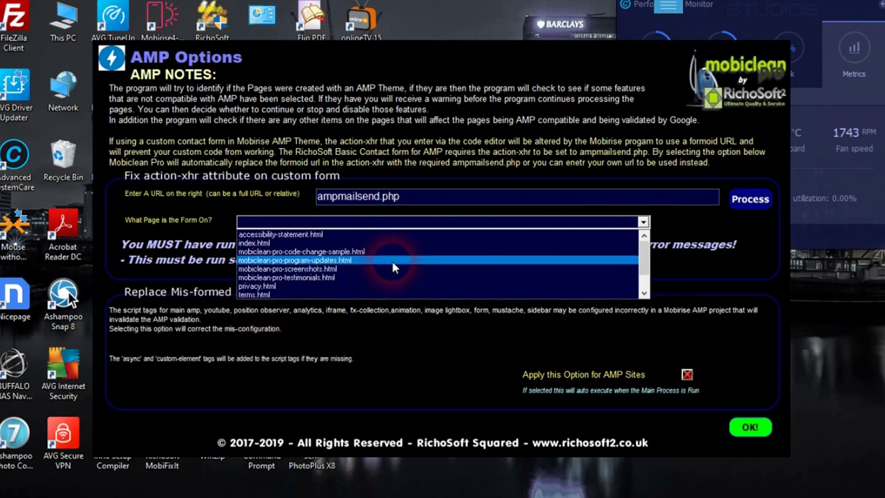
click(752, 239)
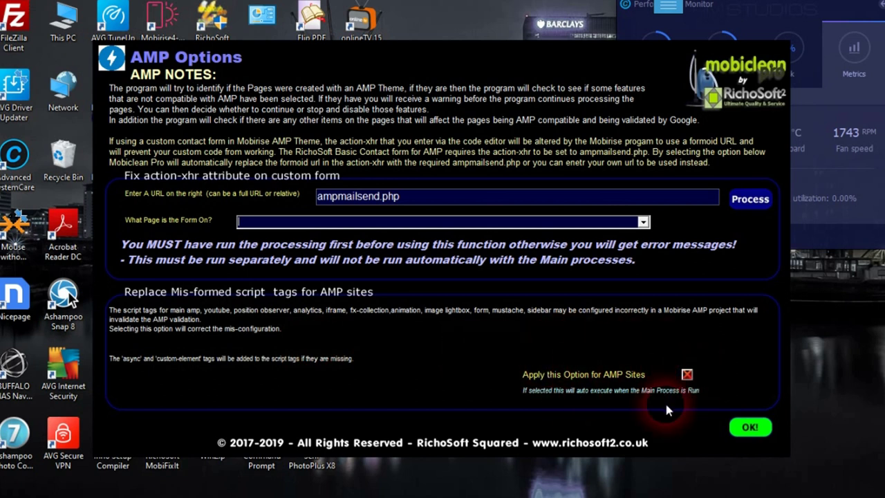
click(748, 427)
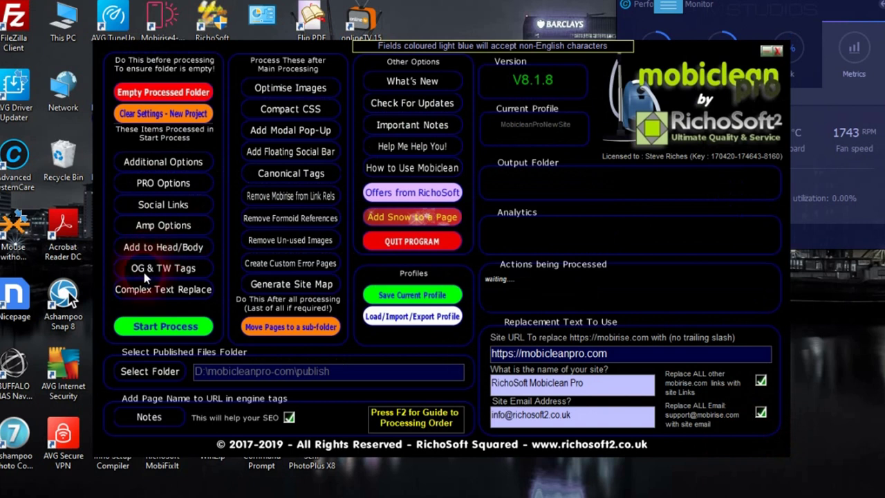
Step: Enable the first complex string replacement, replacing "© 2018" with "© 2019", and accept the settings
click(163, 291)
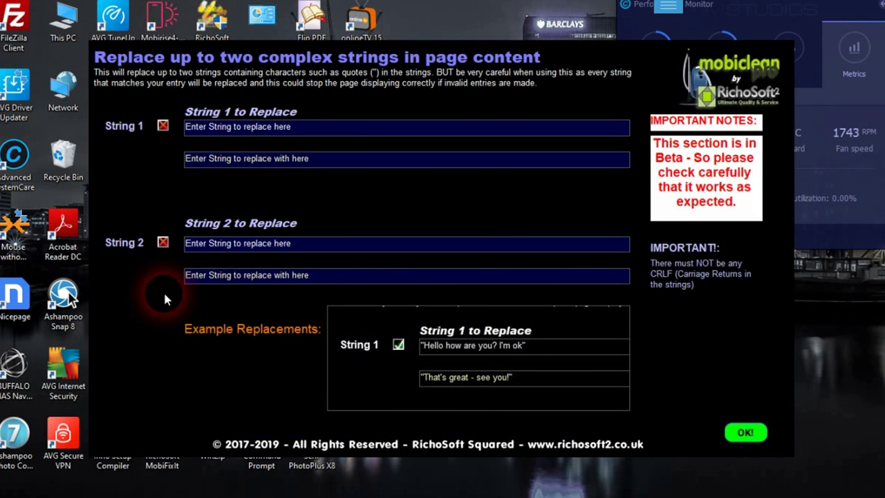
click(324, 127)
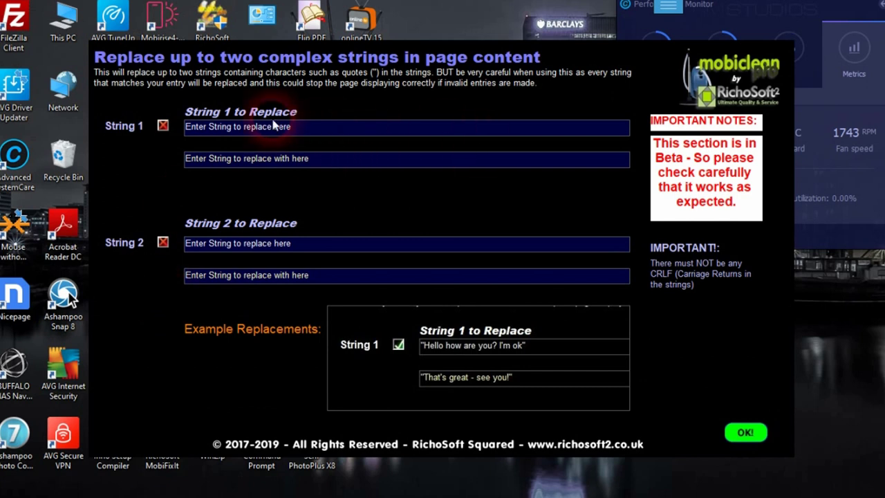
click(173, 128)
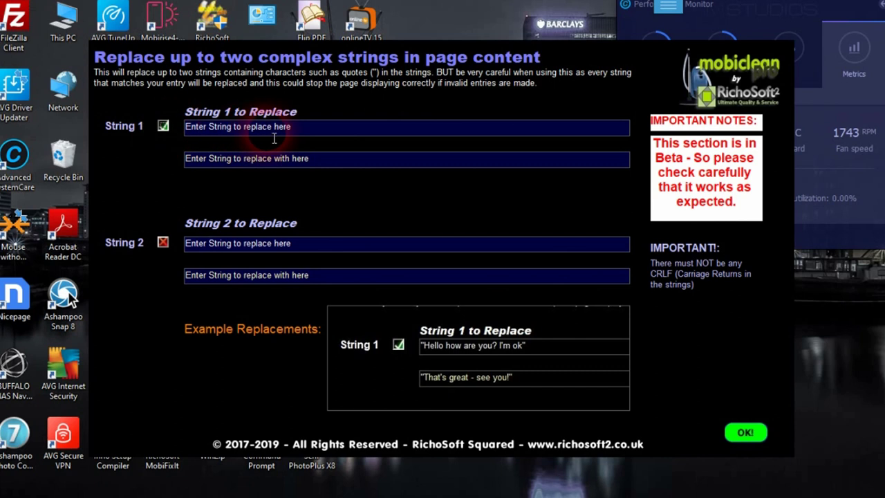
drag(301, 130, 183, 140)
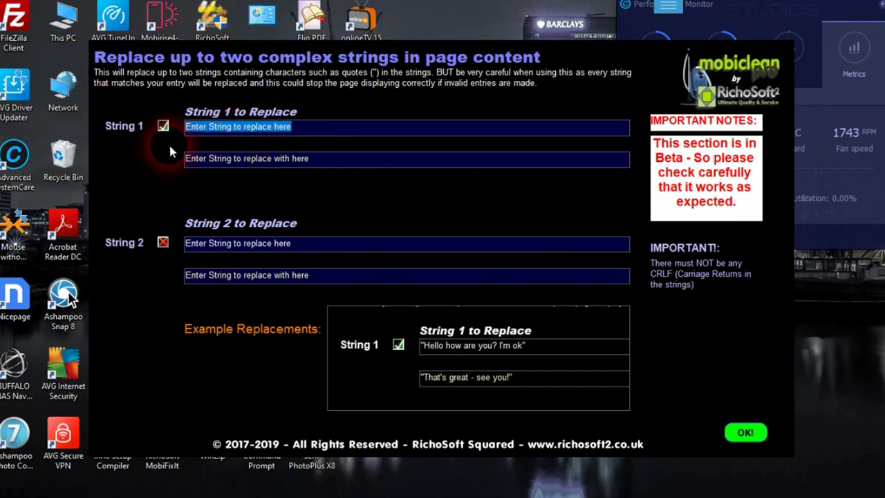
text(© 2018)
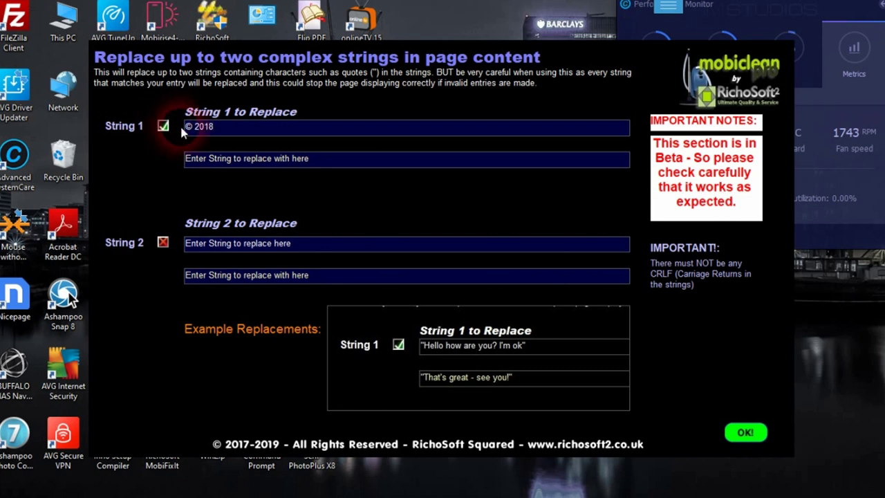
drag(308, 158, 159, 162)
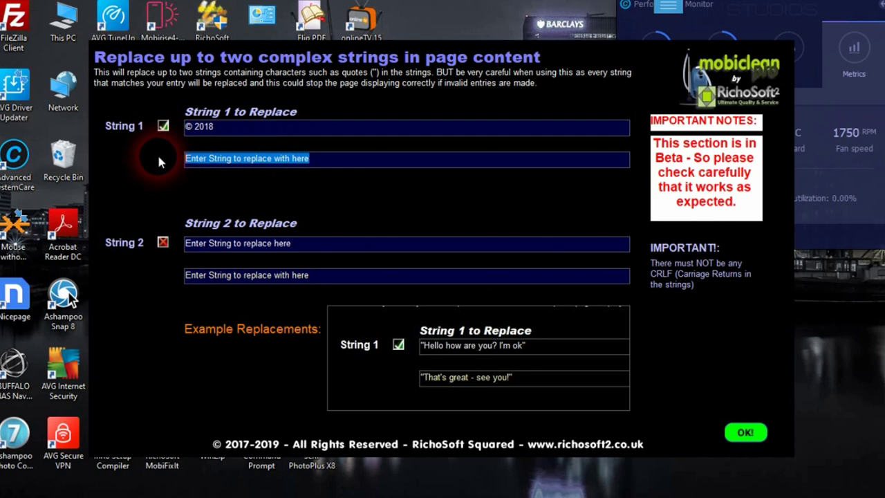
text(© 2019)
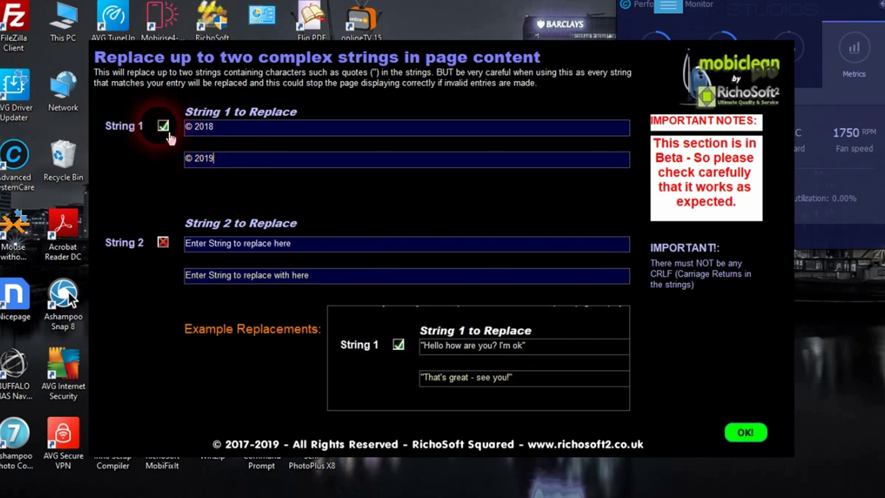
click(746, 434)
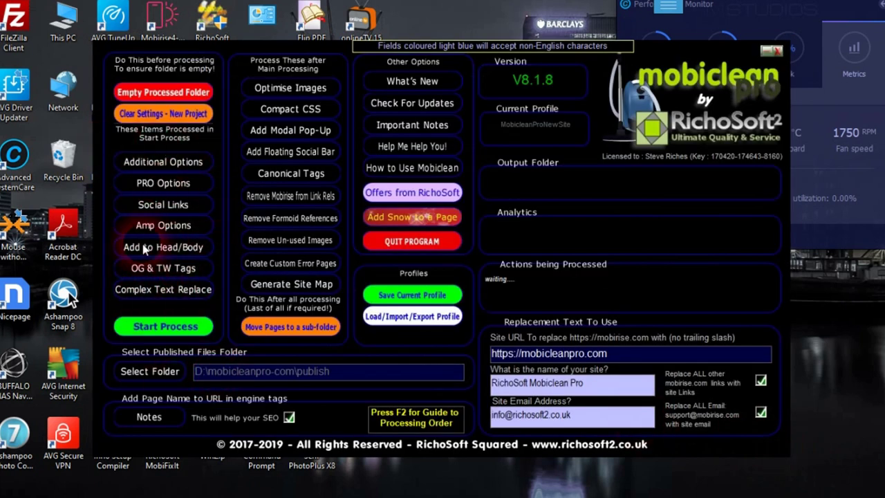
Step: Run the main processing on the published folder, continuing past the Head/Body scripts warning, and review the result analysis
click(155, 330)
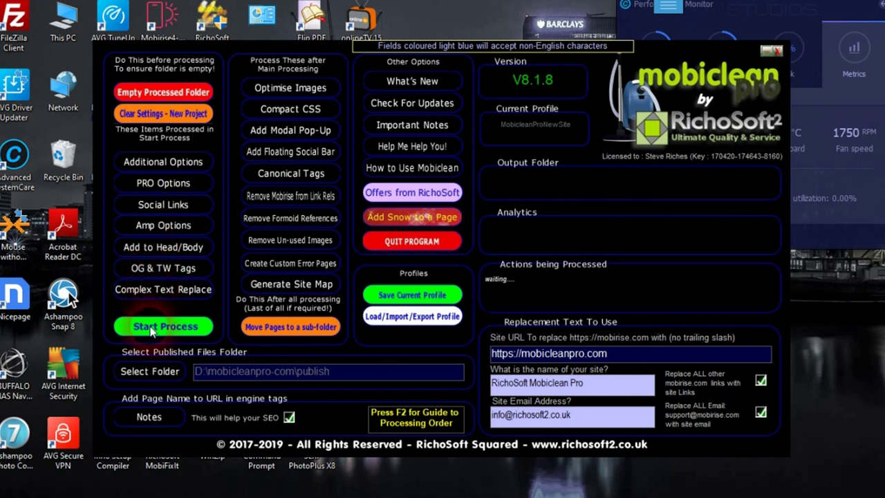
click(299, 385)
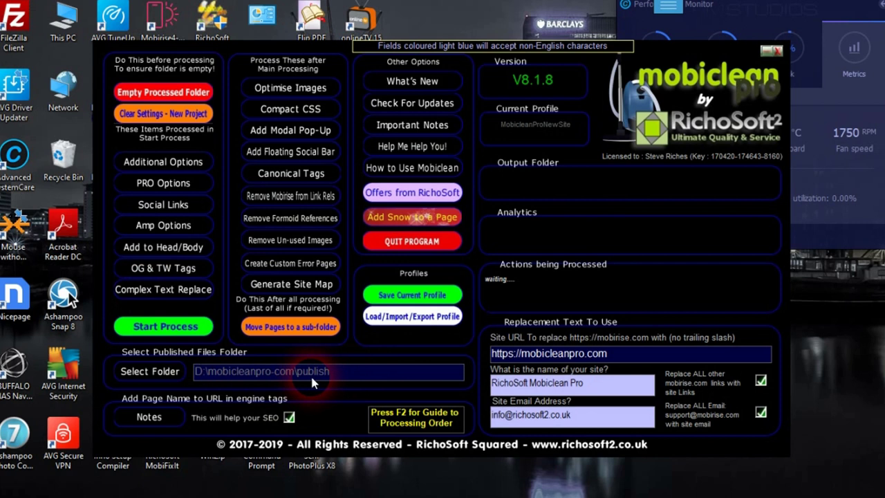
click(171, 330)
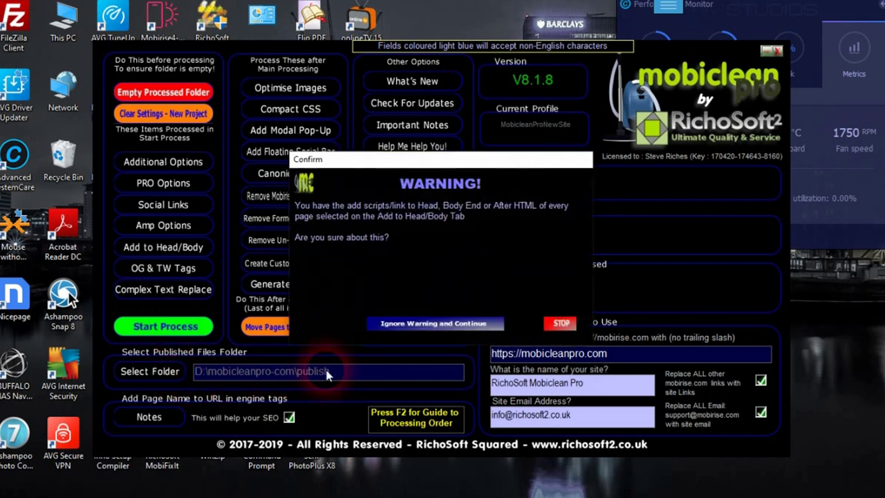
click(447, 324)
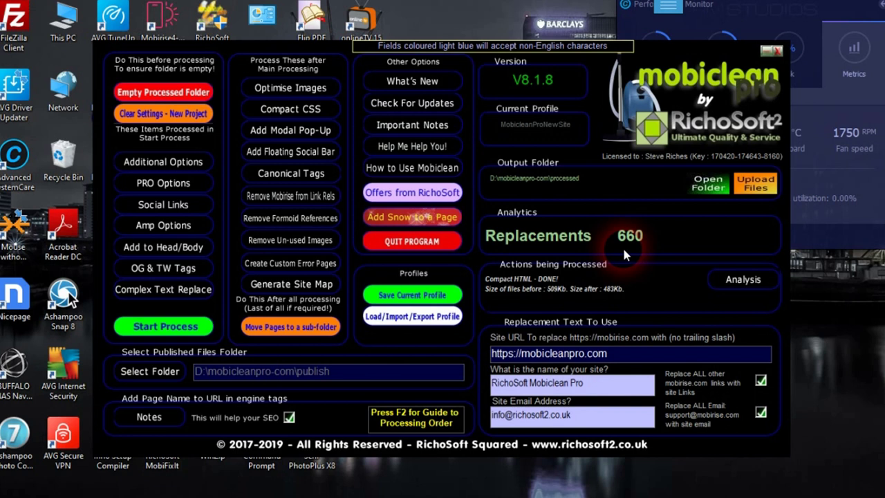
click(736, 282)
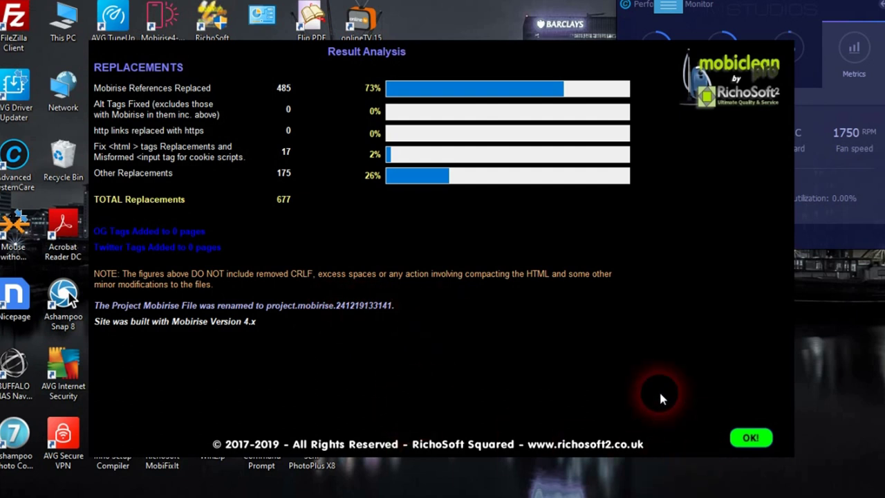
click(766, 438)
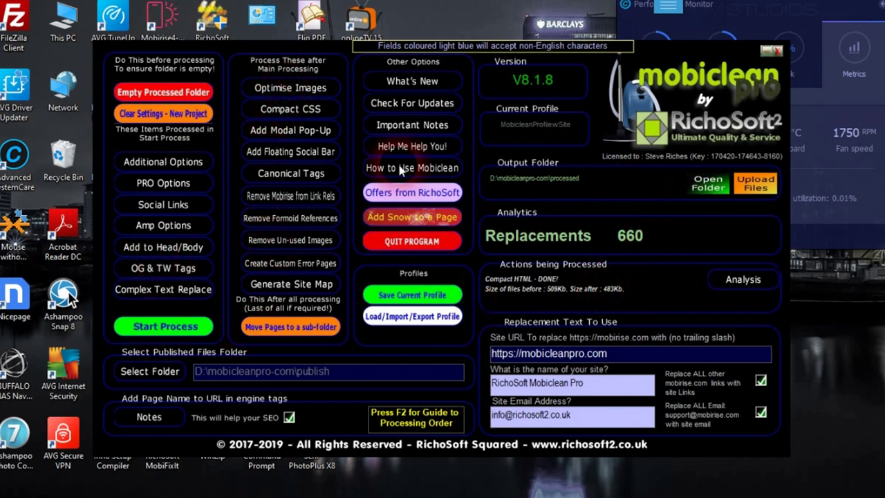
Step: Optimise the site's JPEG and PNG images at compression Level 7
click(293, 88)
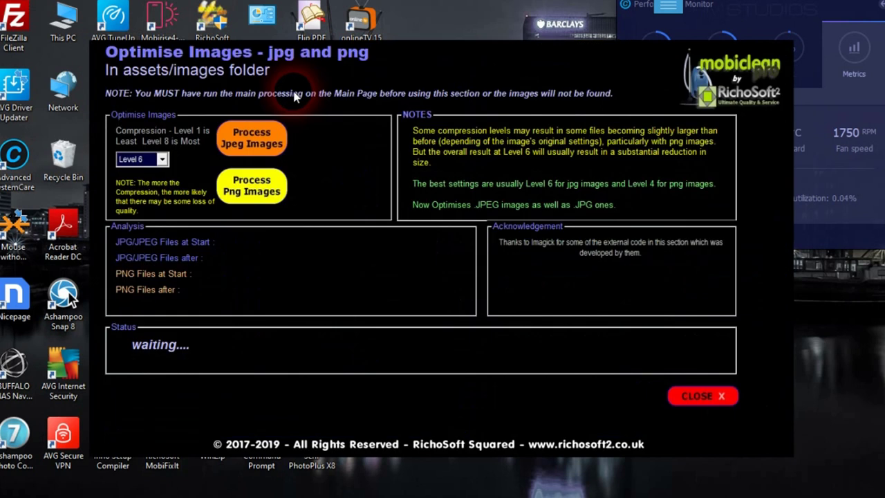
click(164, 160)
click(140, 231)
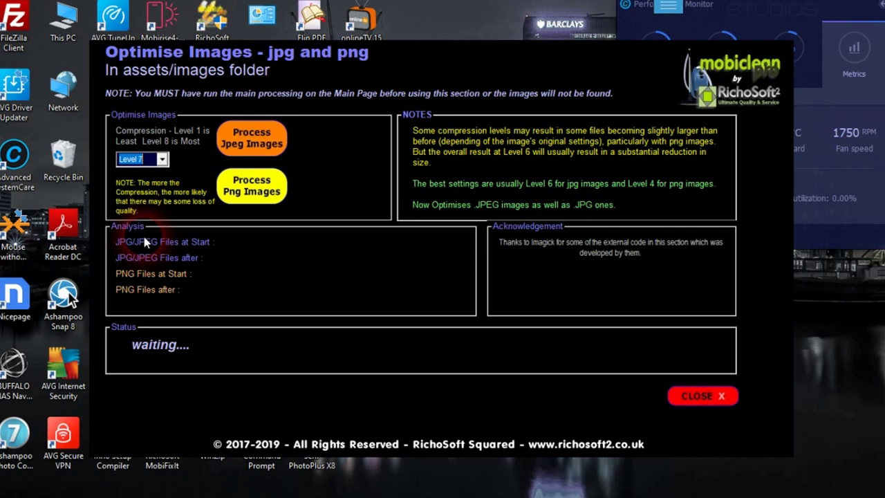
click(243, 138)
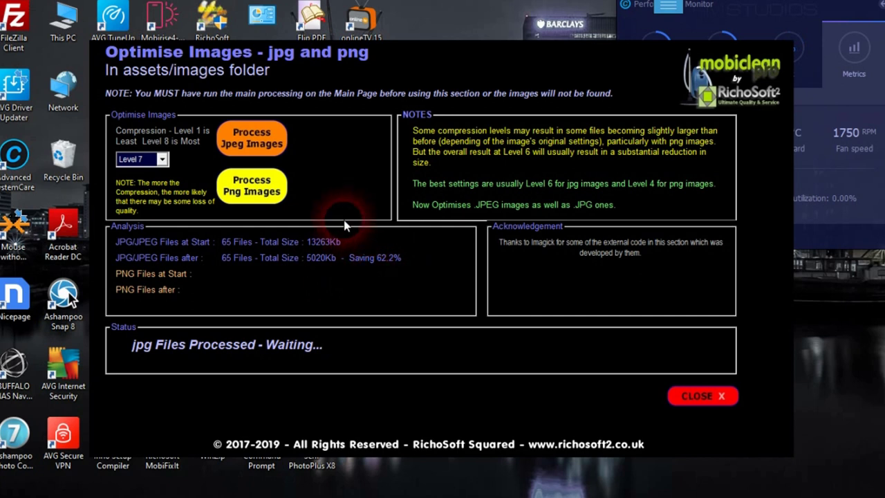
click(250, 192)
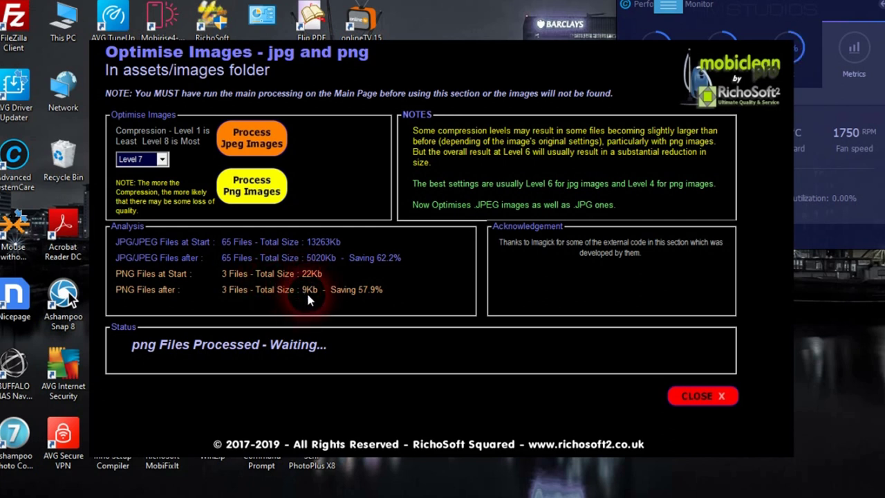
click(701, 401)
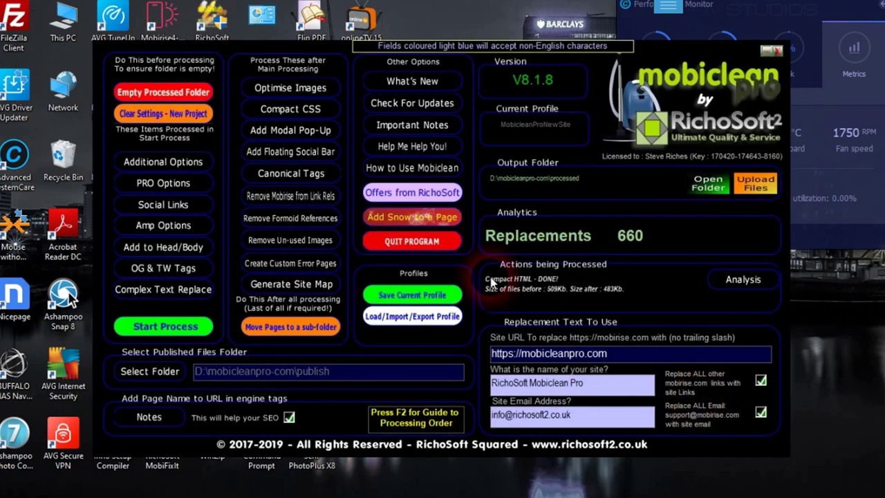
Step: Compact the site's CSS files with mbr-additional.css excluded, and run the compaction a second time as a check
click(281, 112)
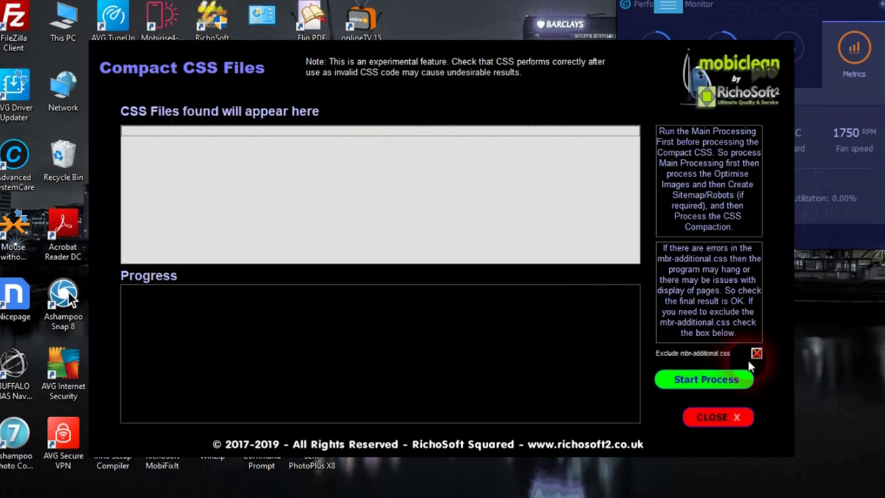
click(766, 365)
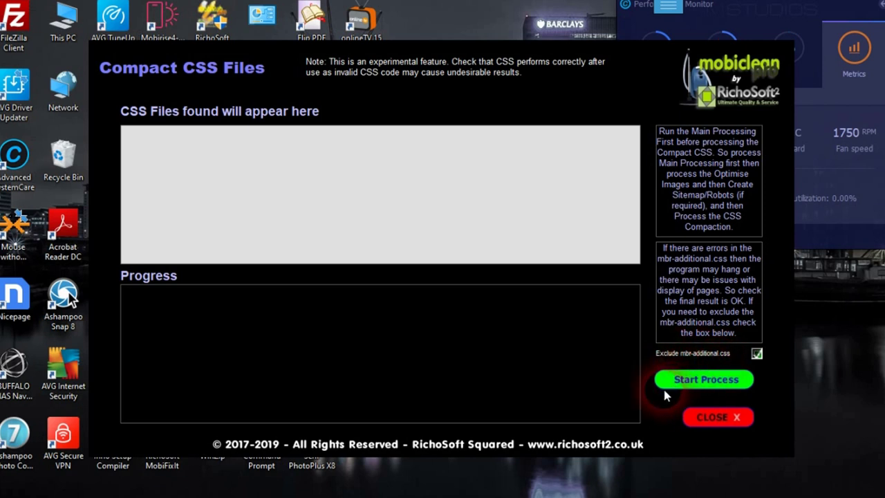
click(703, 379)
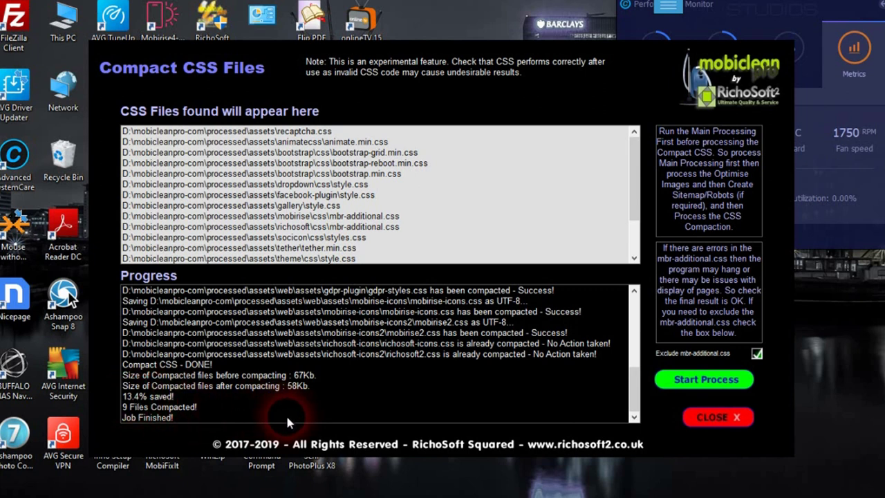
click(705, 380)
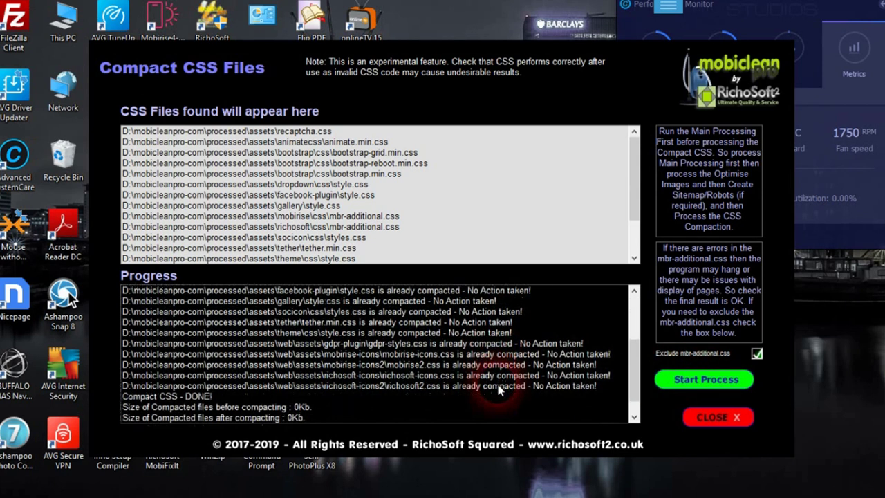
click(716, 417)
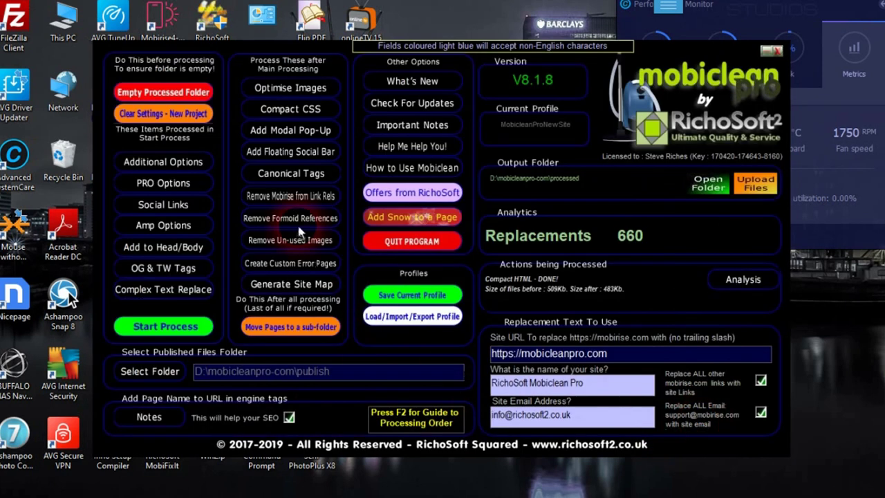
Step: Browse the alert sounds for the modal pop-up and set its animation type to slideInRight
click(289, 131)
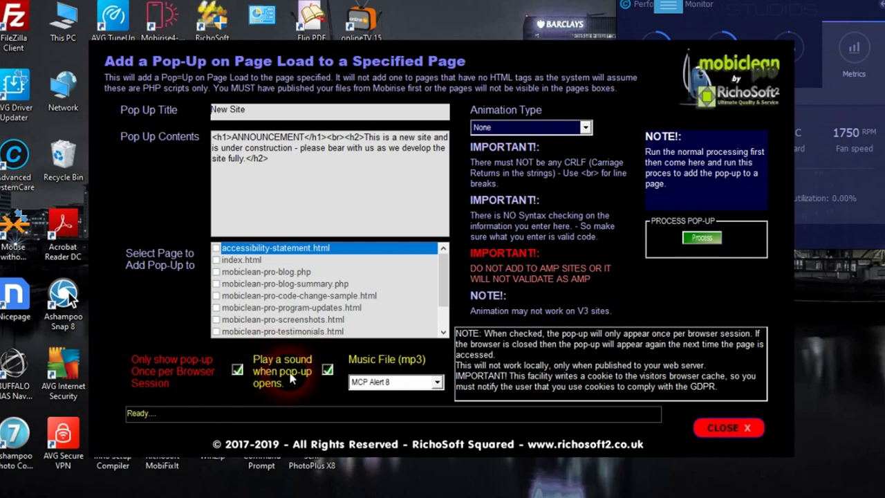
click(437, 382)
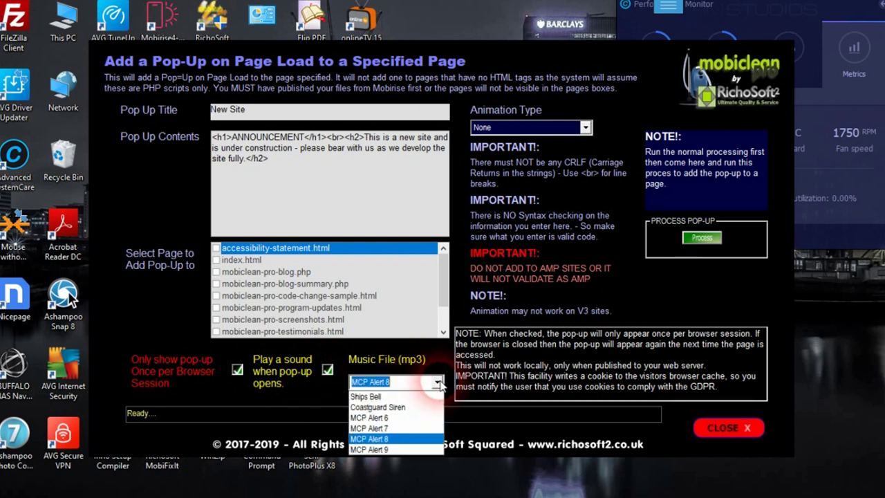
click(439, 383)
click(534, 131)
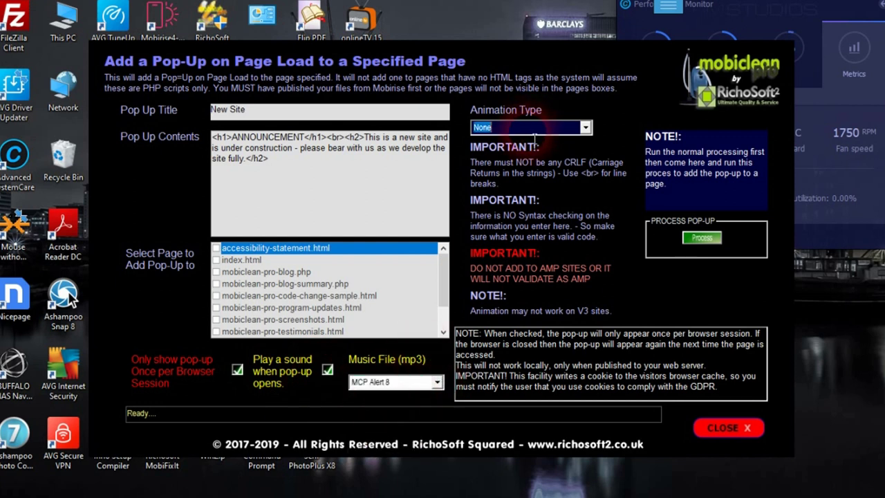
click(585, 127)
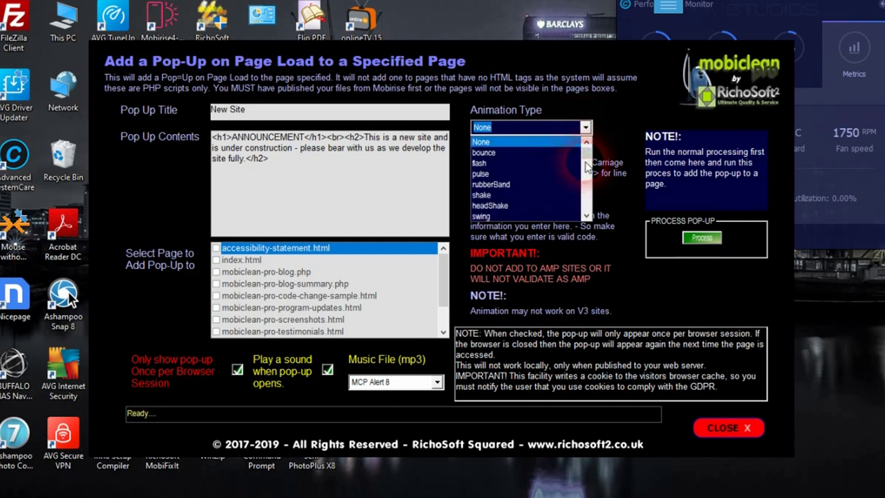
drag(586, 161, 586, 204)
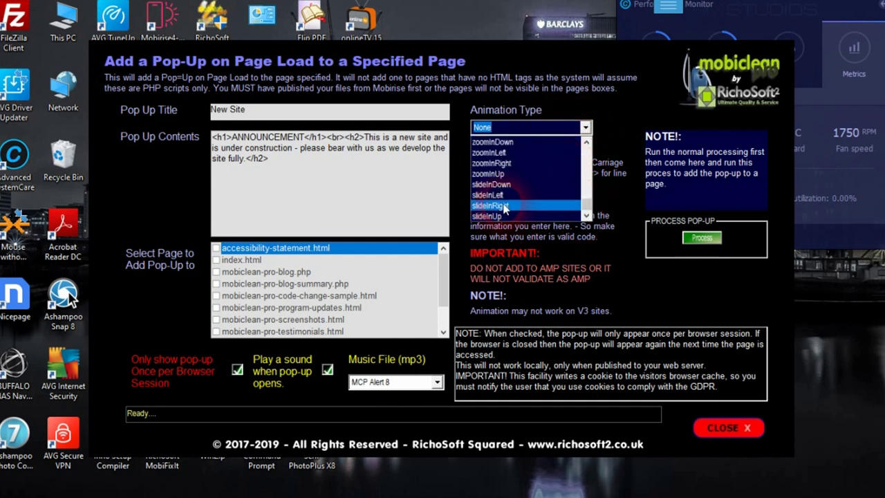
click(501, 201)
Step: Add the New Site pop-up to index.html, check it in the browser preview, and close the preview and pop-up settings
click(702, 237)
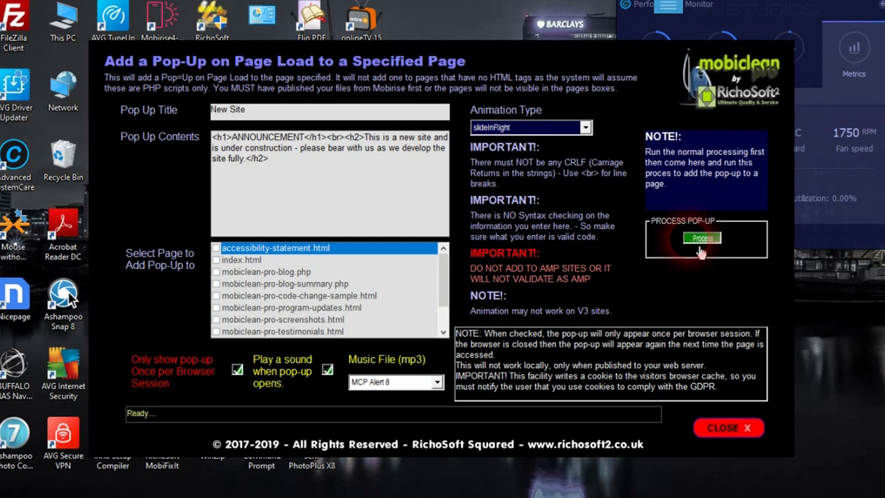
click(440, 323)
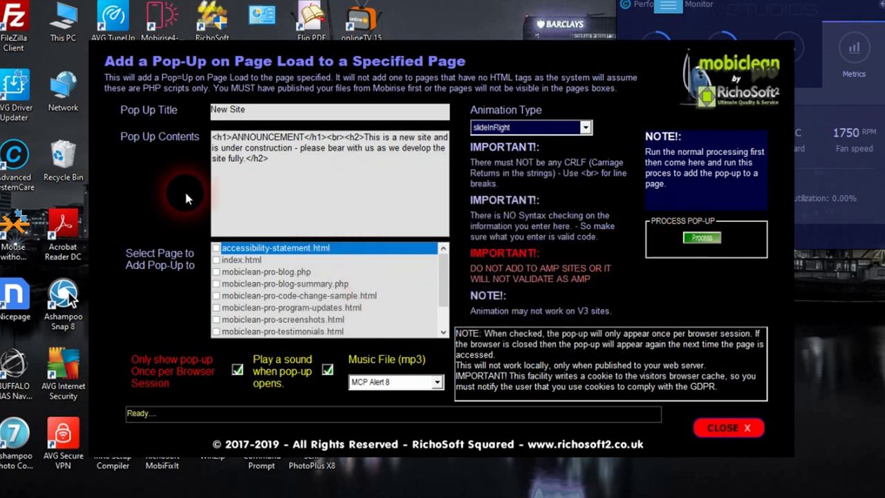
click(216, 260)
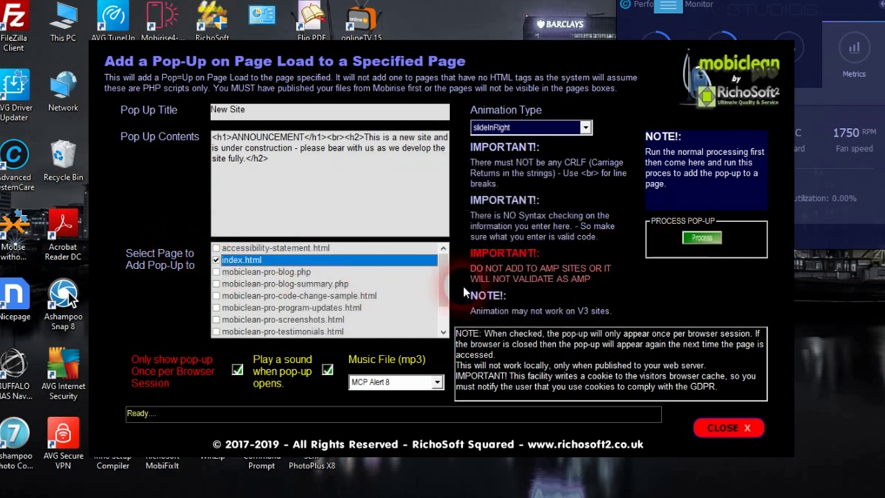
click(702, 237)
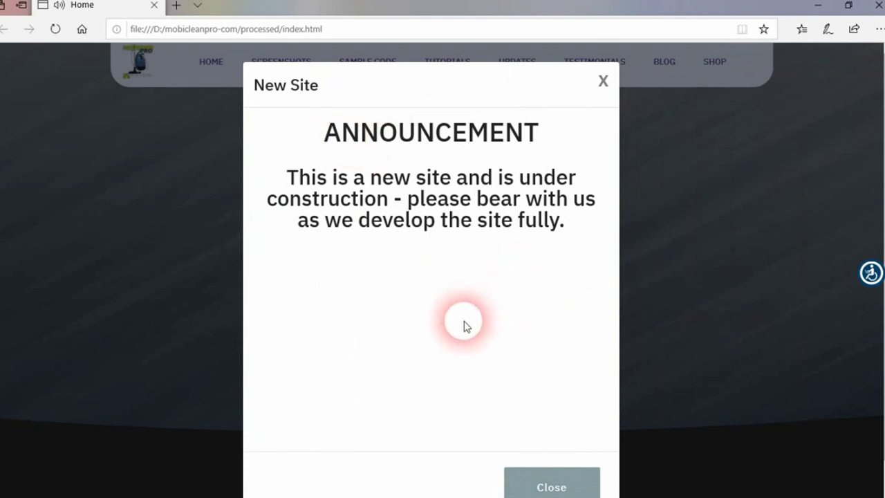
click(551, 488)
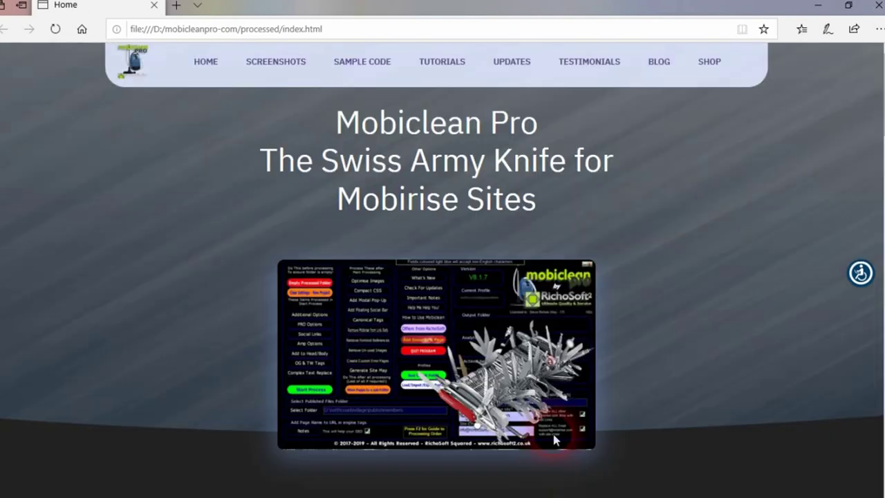
click(872, 5)
click(727, 428)
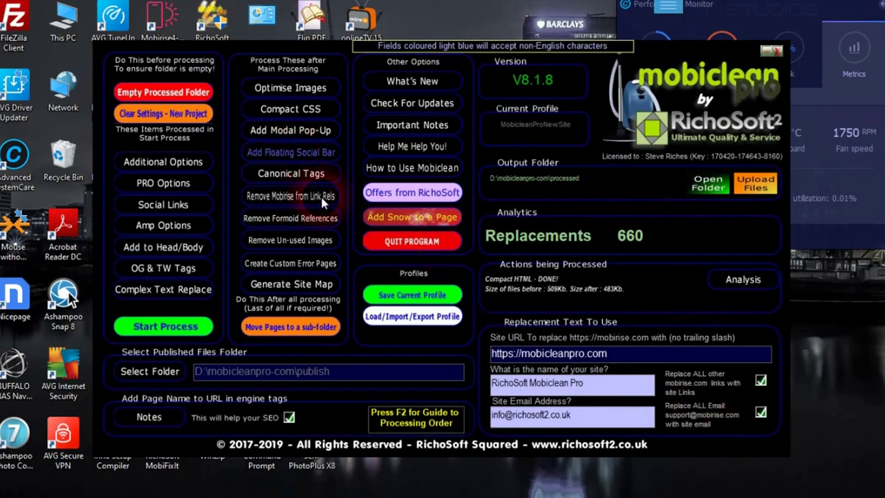
Step: Add the floating social media share bar to index.html and close the share bar settings
click(302, 153)
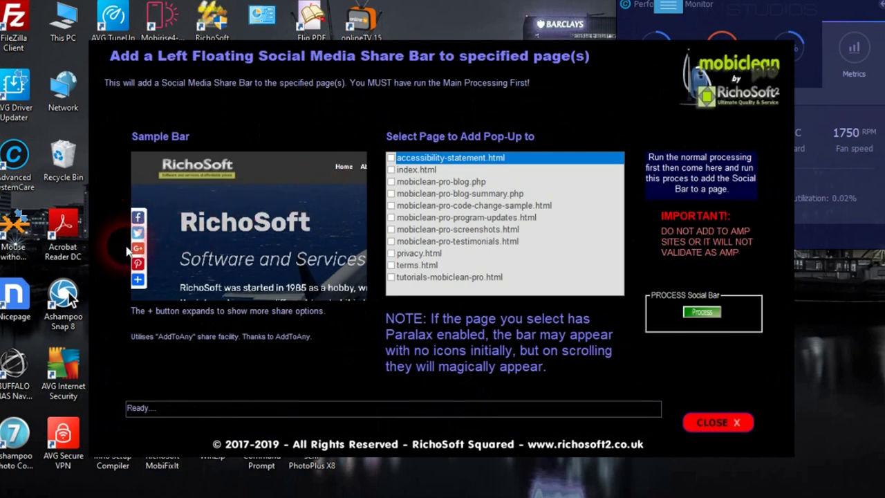
click(391, 170)
click(701, 312)
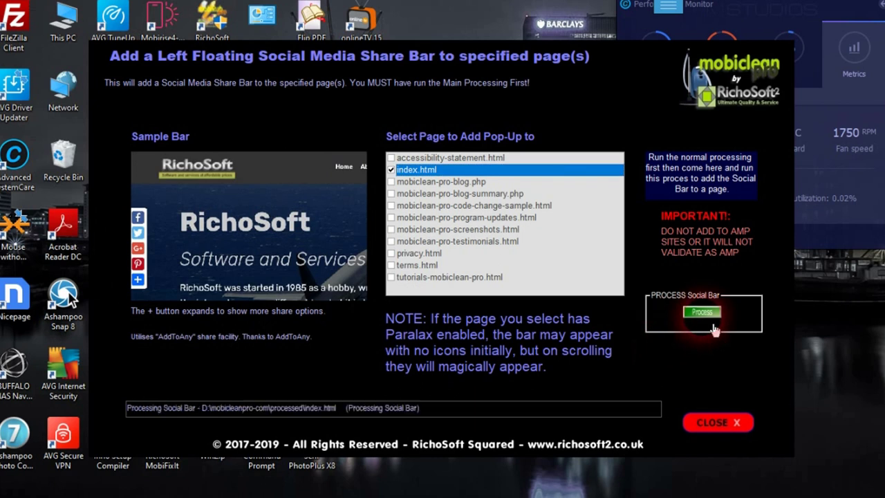
click(722, 427)
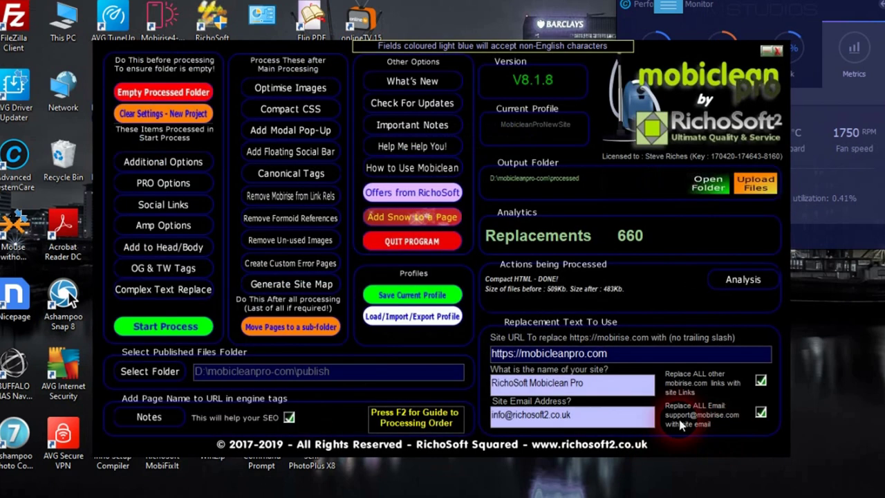
Step: Add the default canonical tags to the site's pages, dismiss the profile reminder, and close the canonical tag settings
click(283, 176)
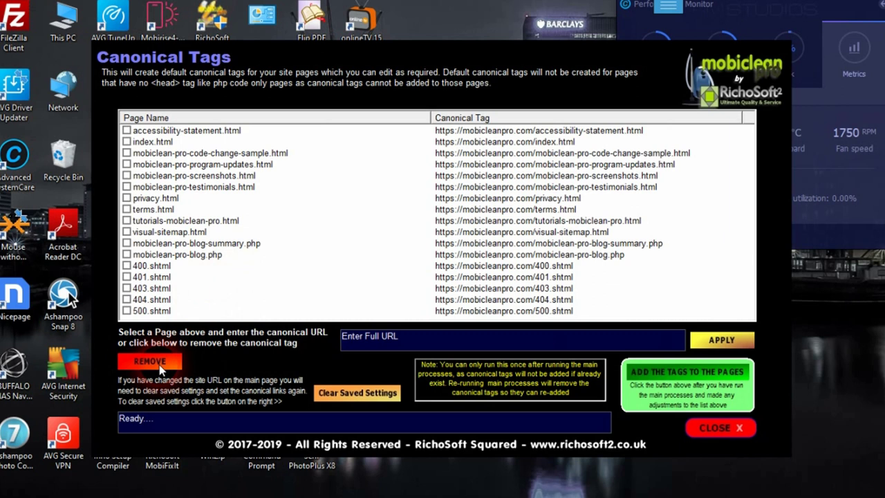
click(127, 287)
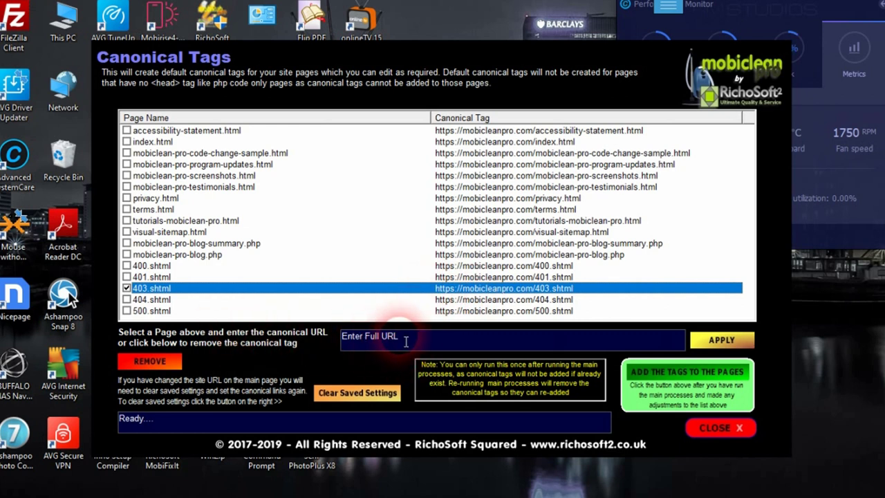
click(346, 339)
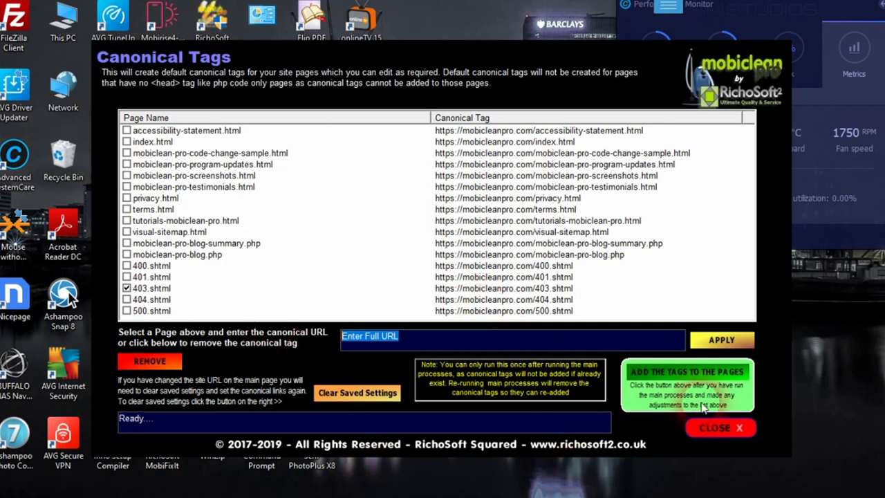
click(683, 377)
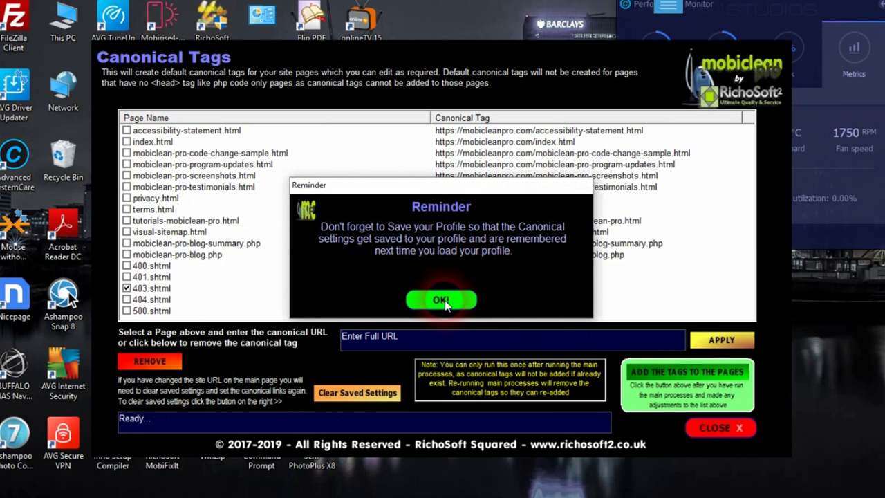
click(415, 299)
click(698, 427)
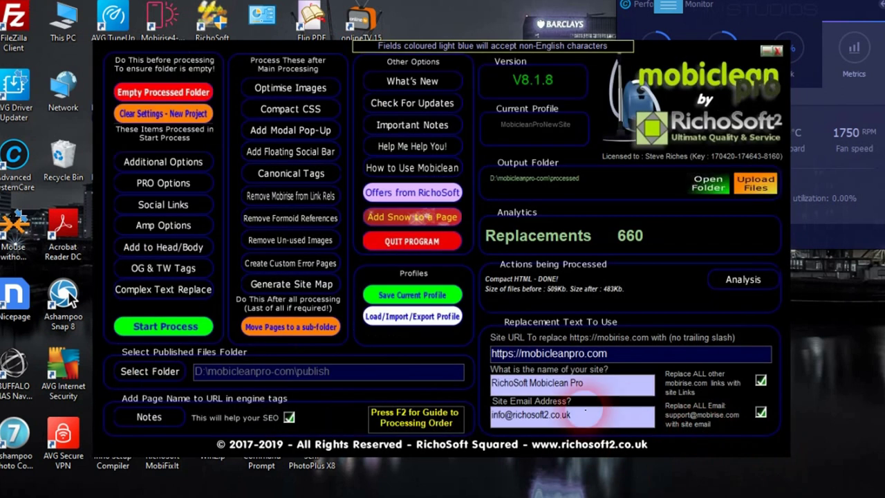
Step: Replace mobirise with richosoft in the site's link rels and close the link rel settings
click(289, 201)
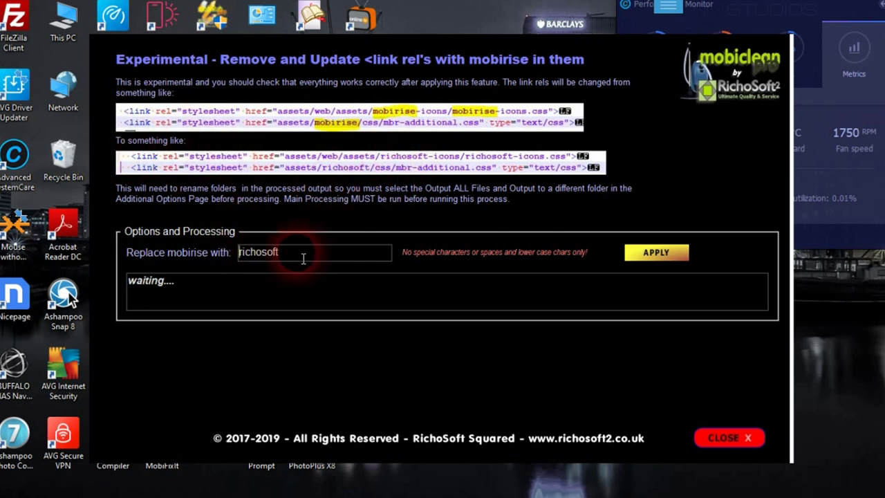
drag(303, 259, 214, 258)
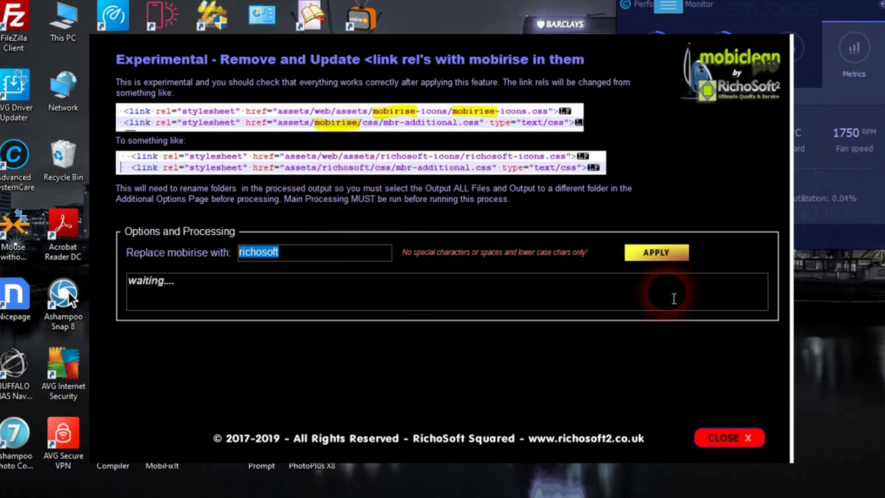
click(665, 258)
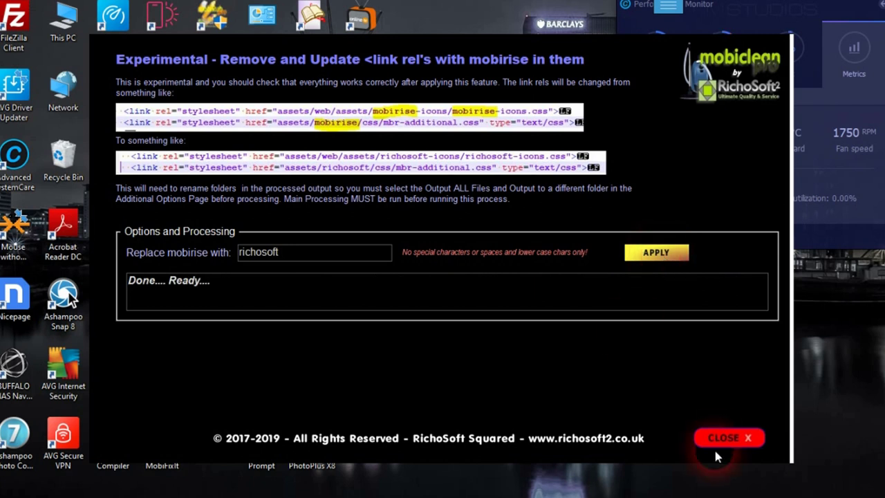
click(717, 443)
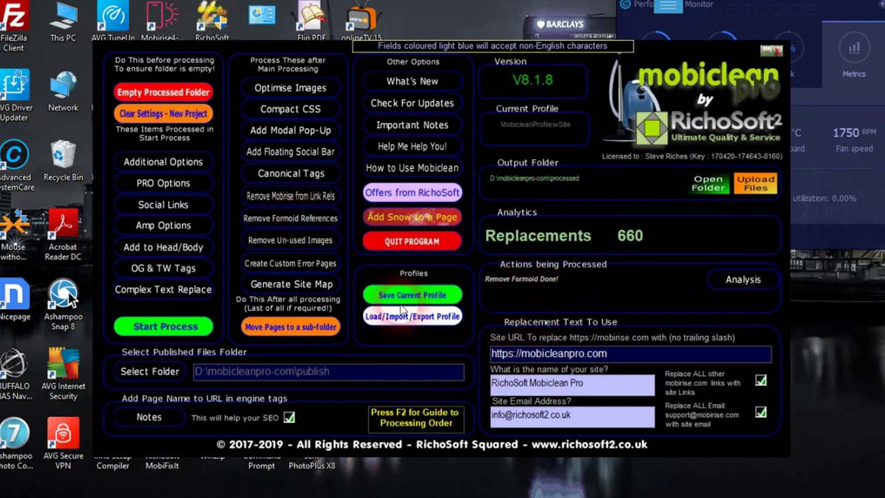
Step: Scan the assets/images folder for unused images, review the file list, and close the scan without removing anything
click(278, 241)
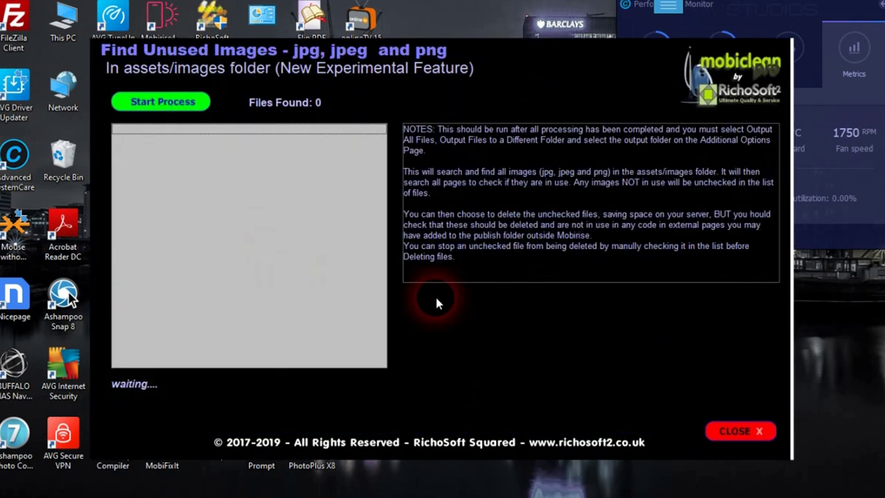
click(173, 100)
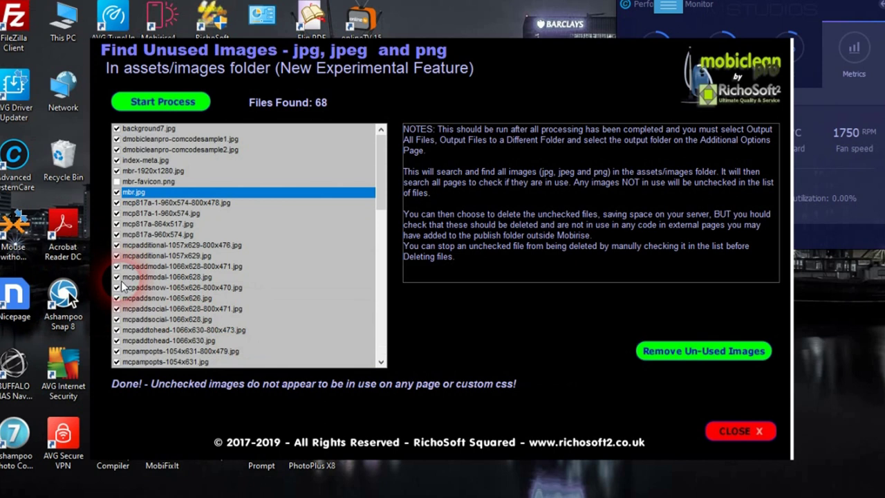
drag(380, 148, 362, 145)
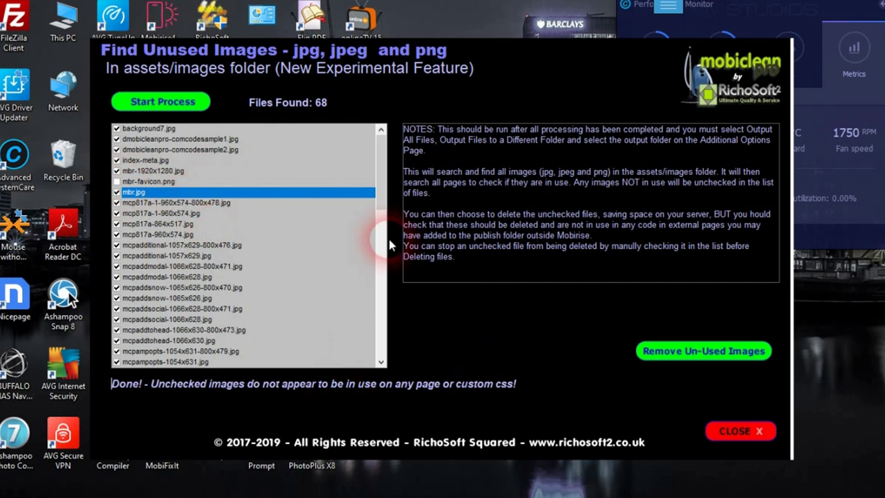
drag(380, 192, 230, 169)
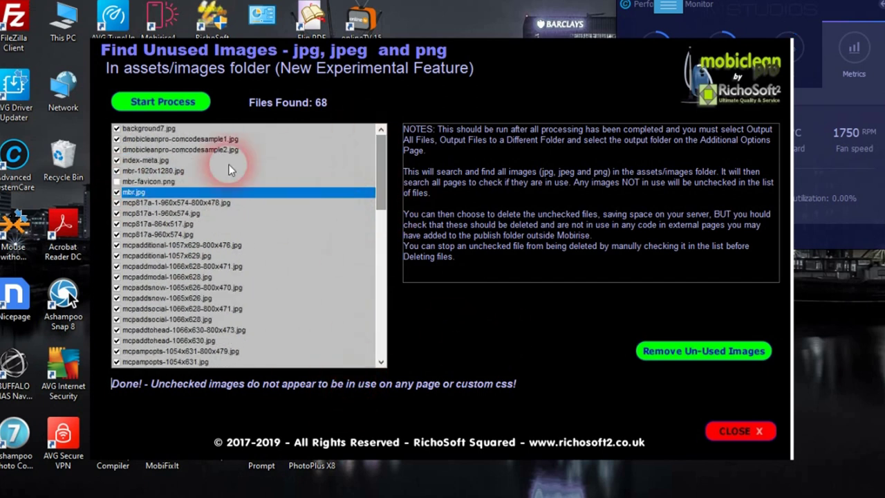
click(716, 428)
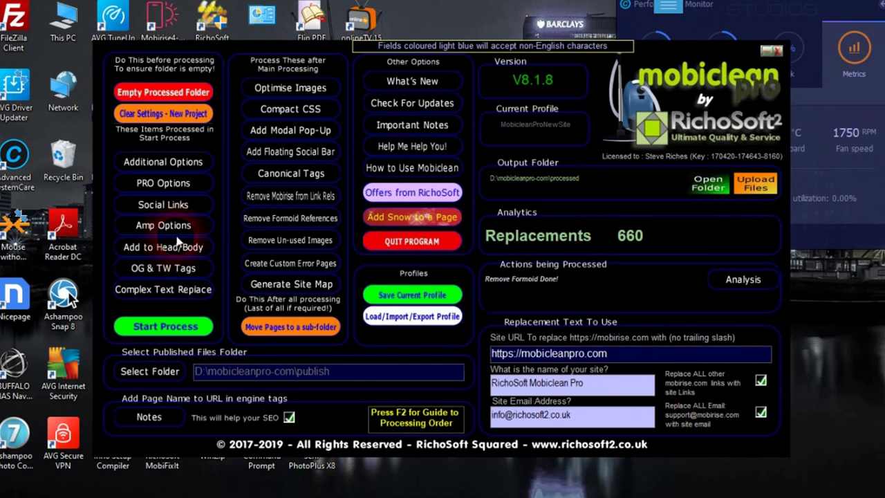
Step: Create custom error pages for 400, 401, 403, 404 and 500 in the site's root folder
click(275, 266)
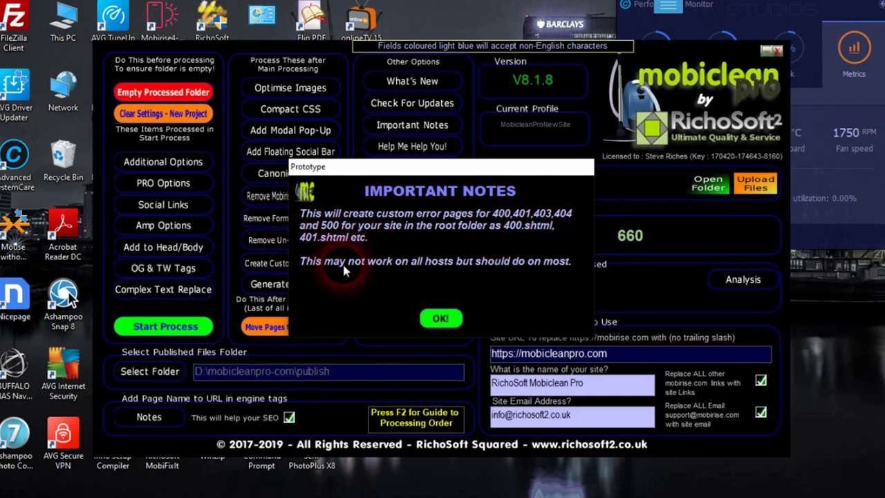
click(441, 317)
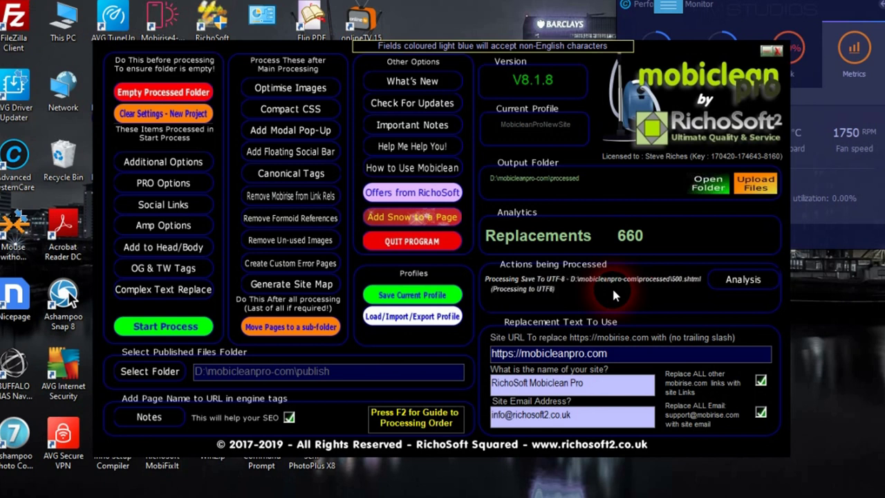
click(440, 317)
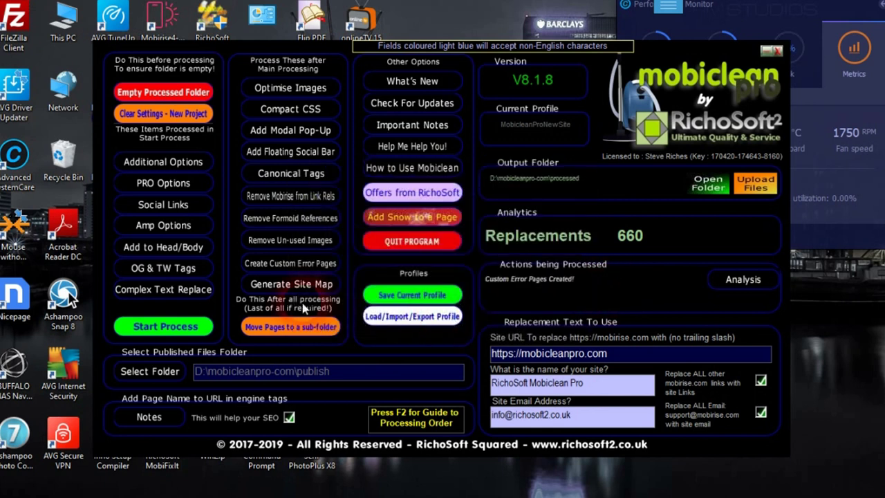
Step: Open the site map generator and review which pages are marked for exclusion from the sitemap
click(287, 286)
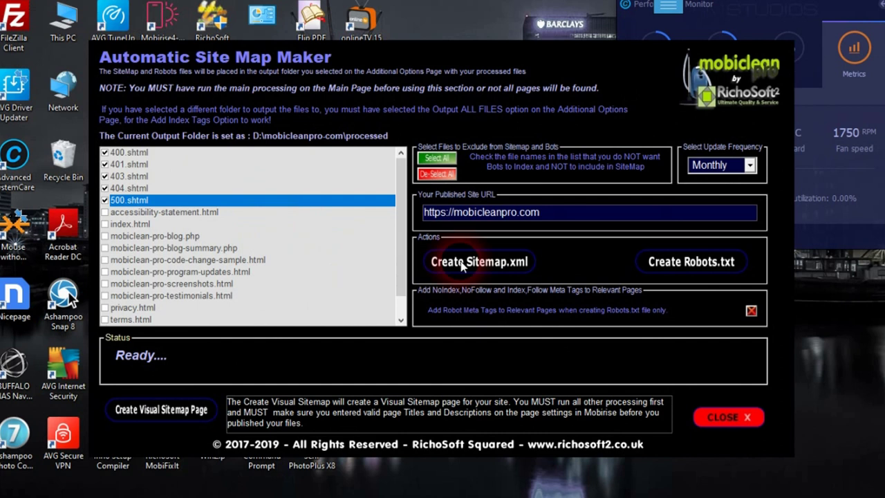
drag(399, 173, 405, 282)
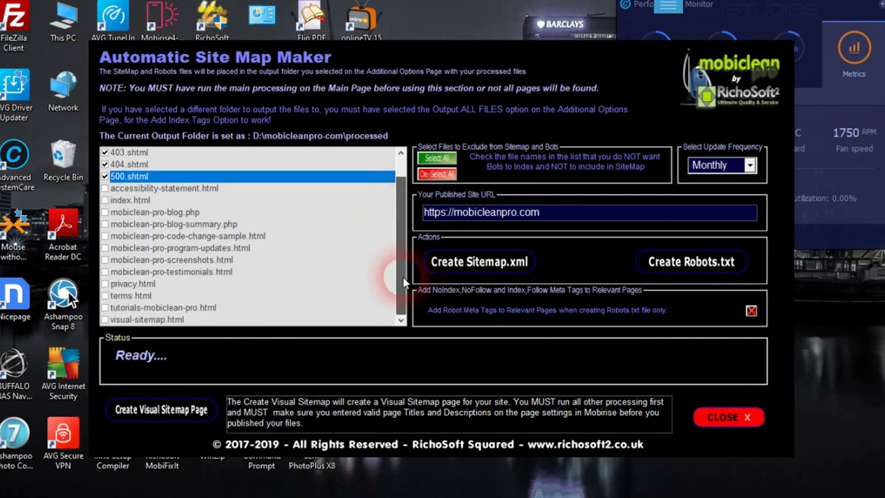
scroll(390, 208, up, 1)
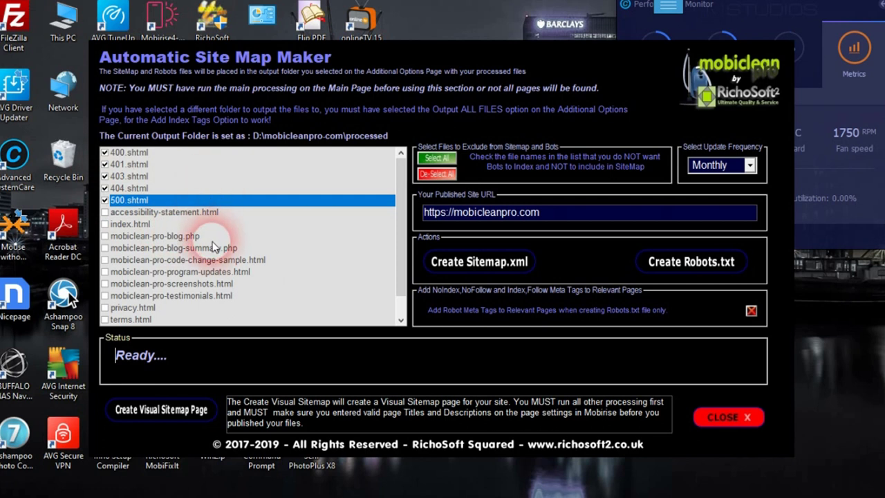
scroll(308, 252, down, 1)
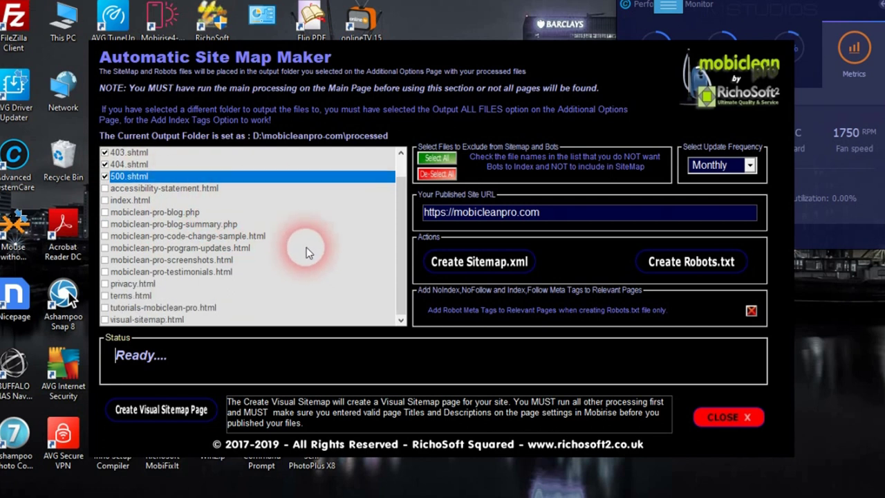
scroll(307, 253, up, 1)
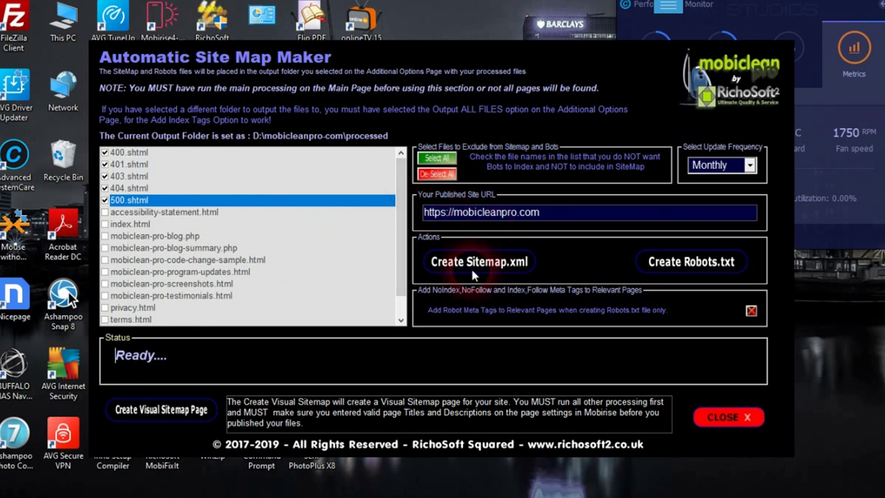
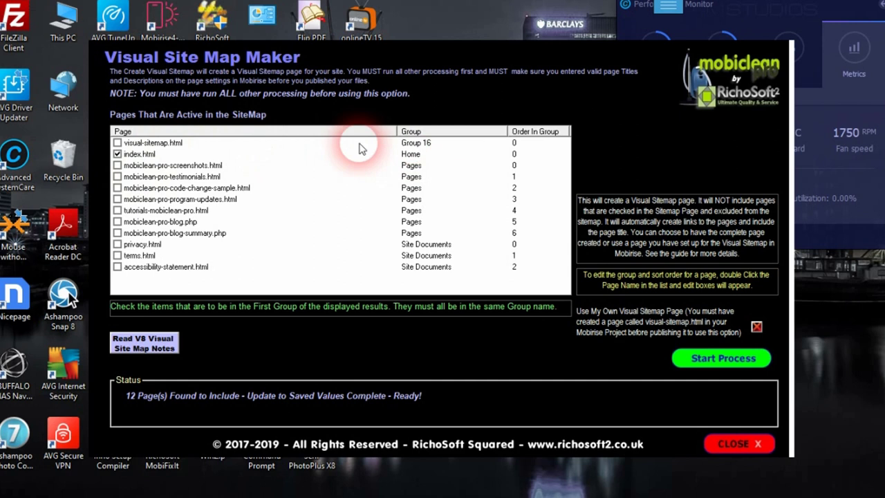
Step: Set the group of visual-sitemap.html to Visual Sitemap in the visual site map's page list
click(132, 143)
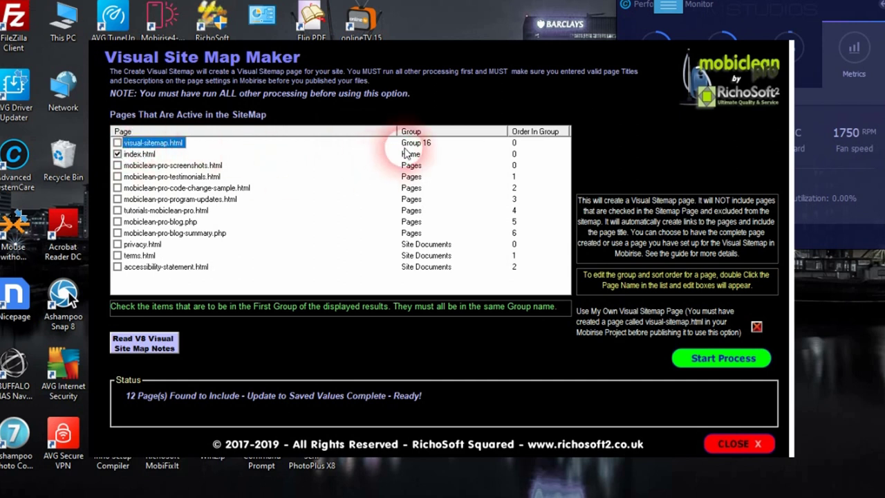
double_click(149, 144)
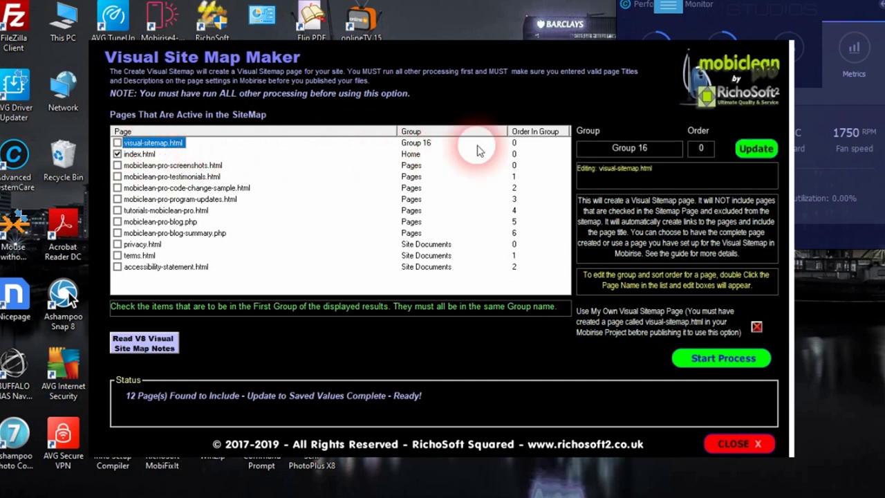
drag(653, 148, 581, 152)
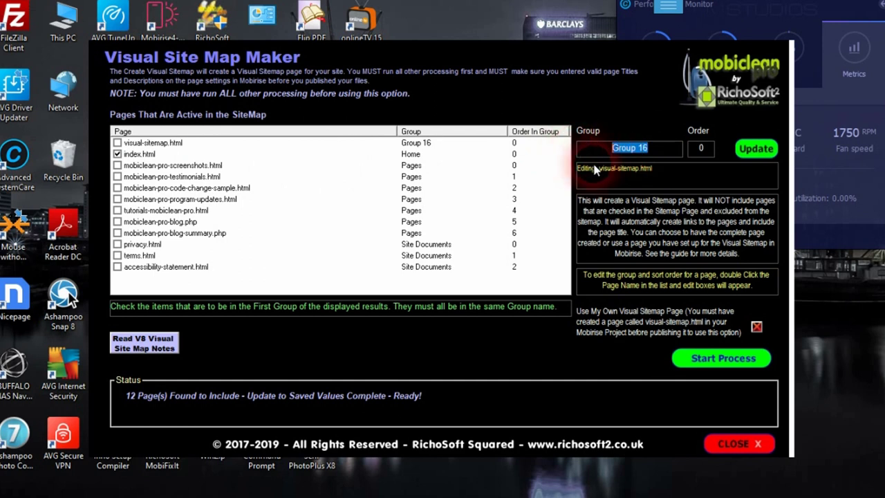
text(Visual Sitemap)
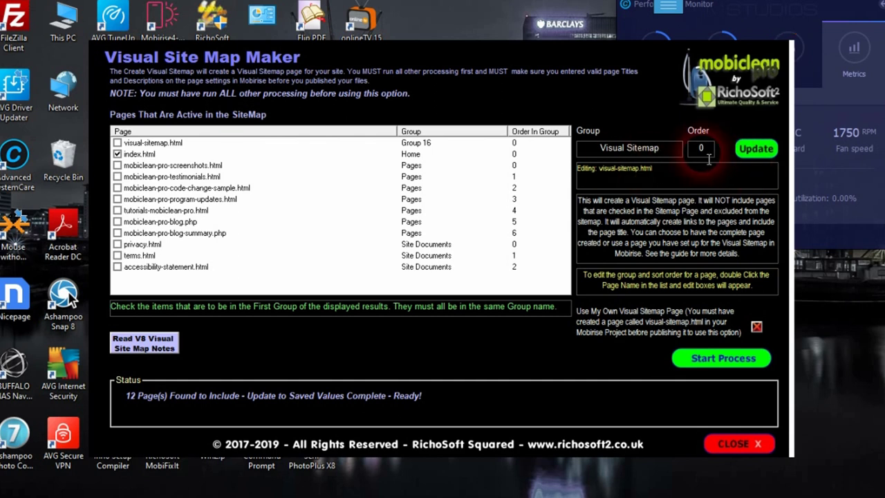
click(740, 152)
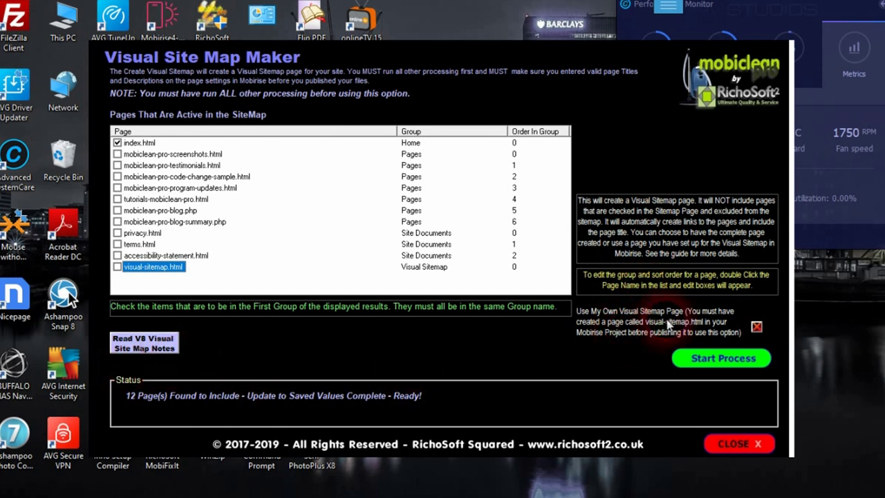
Step: Generate the visual sitemap page and look through its page groups in the browser preview
click(701, 365)
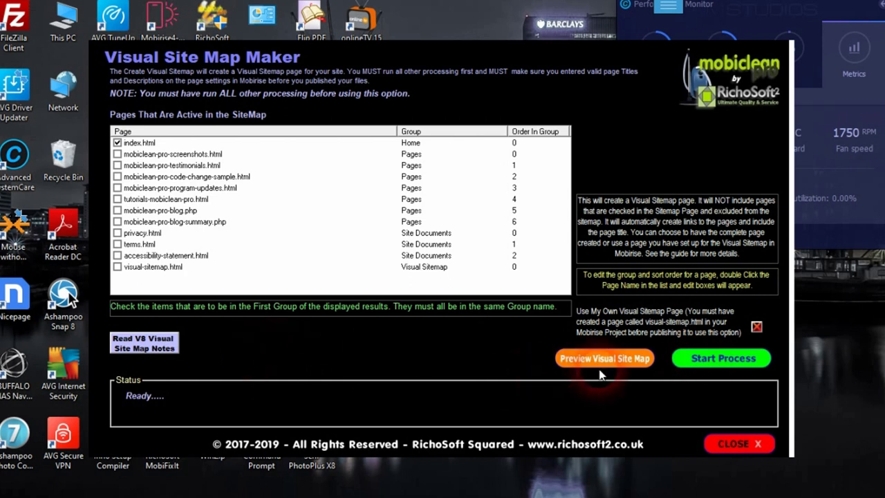
click(610, 361)
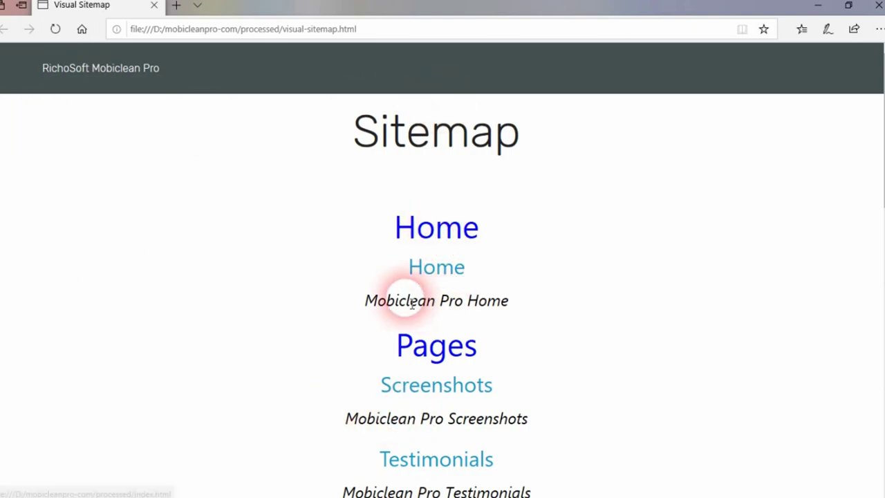
scroll(481, 372, down, 6)
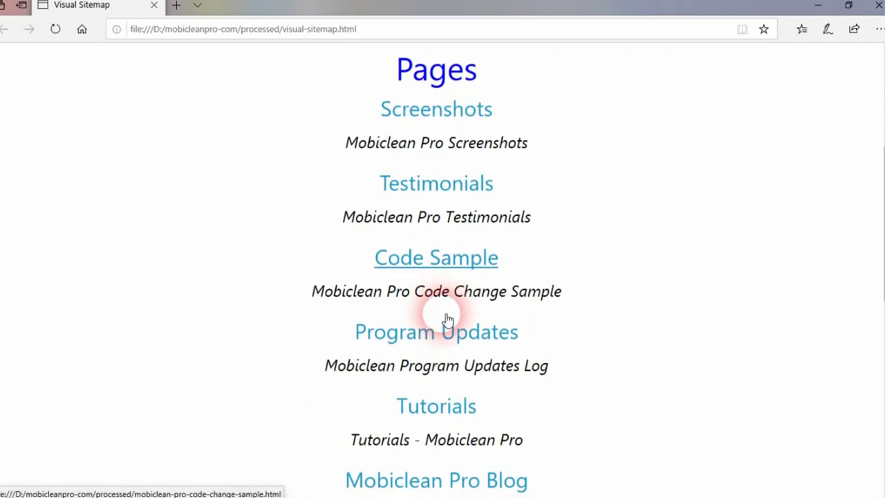
scroll(448, 320, down, 5)
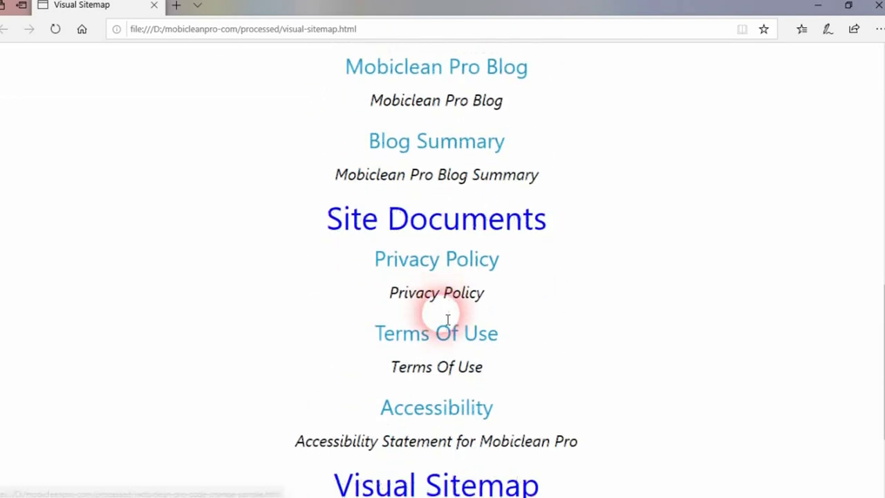
Step: Look over the remaining links and descriptions on the visual sitemap page, and close the preview and the site map maker
scroll(448, 320, down, 1)
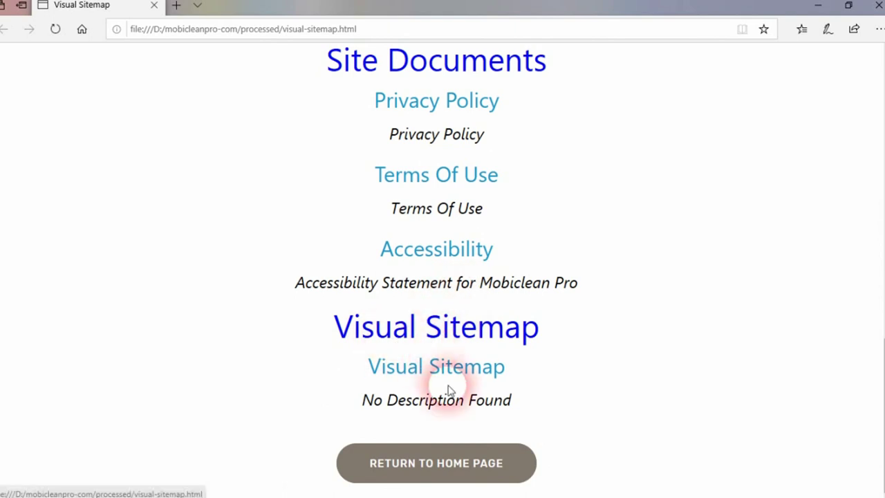
scroll(443, 356, up, 7)
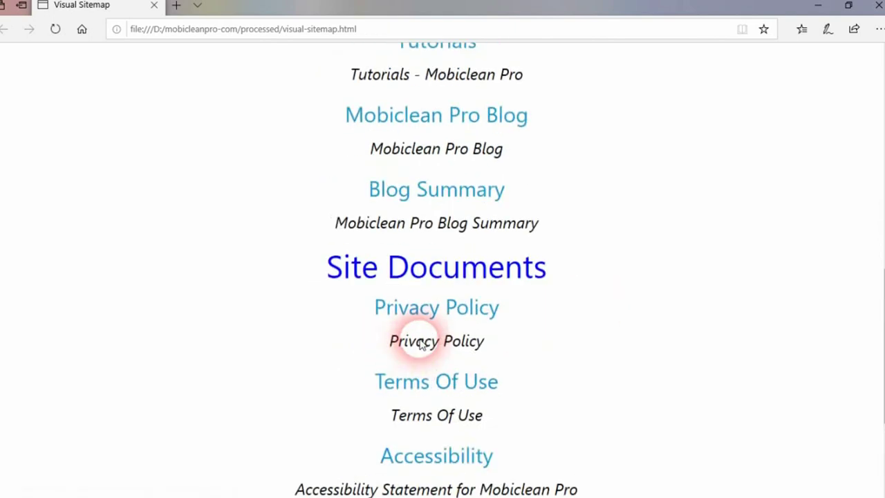
scroll(420, 343, up, 4)
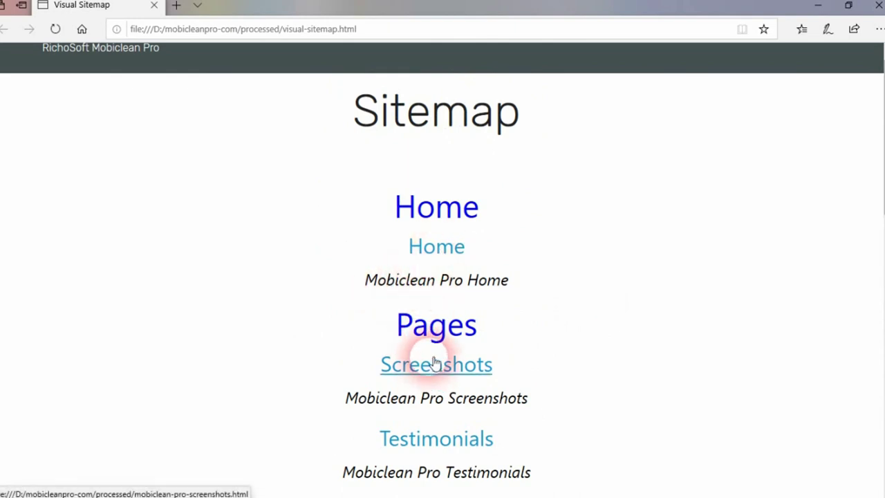
scroll(435, 362, down, 4)
scroll(439, 376, down, 5)
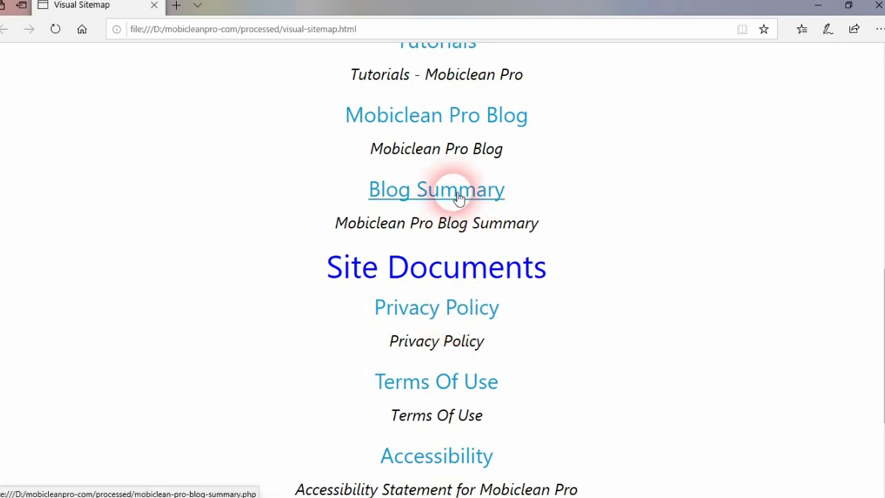
scroll(498, 263, up, 8)
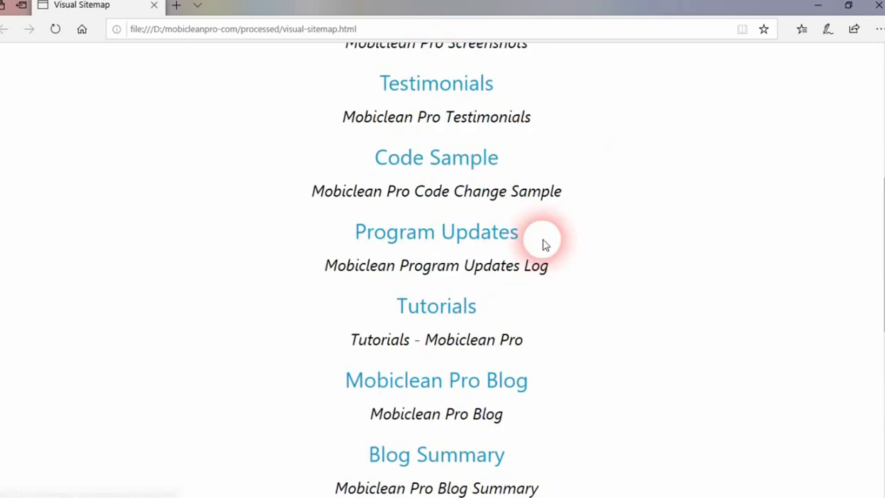
click(870, 5)
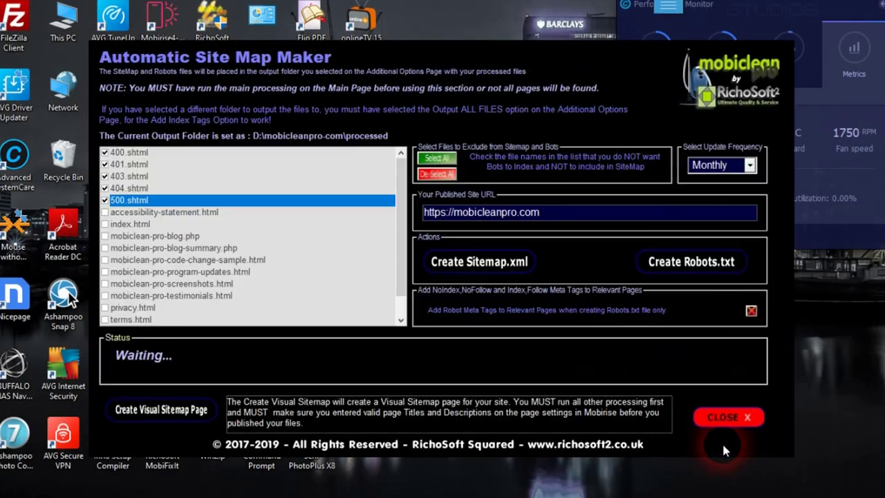
click(734, 441)
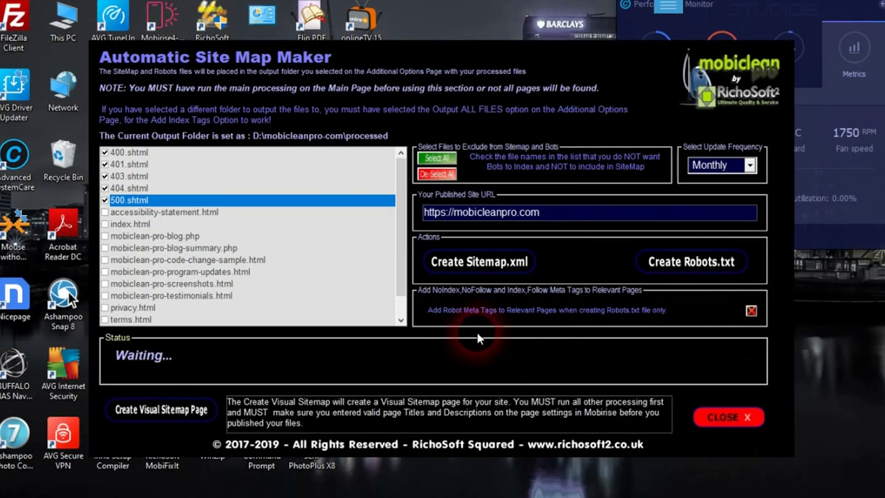
click(719, 417)
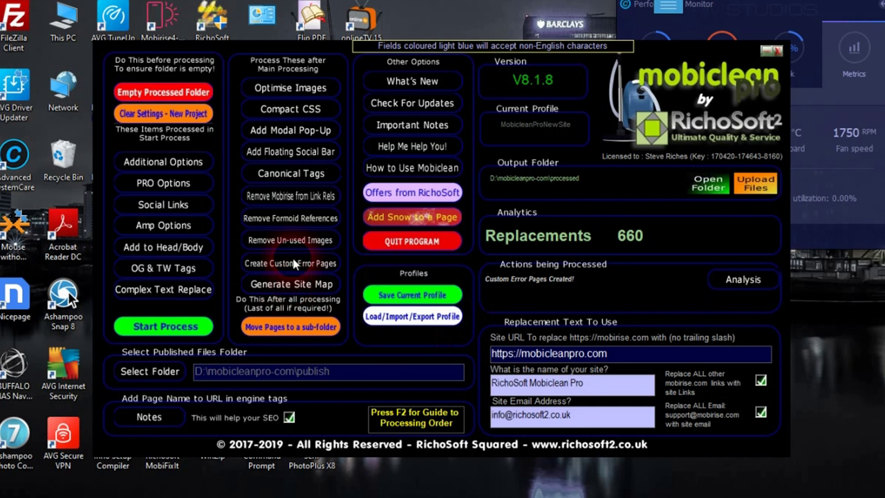
Step: Add the seasonal falling snow effect to index.html
click(402, 220)
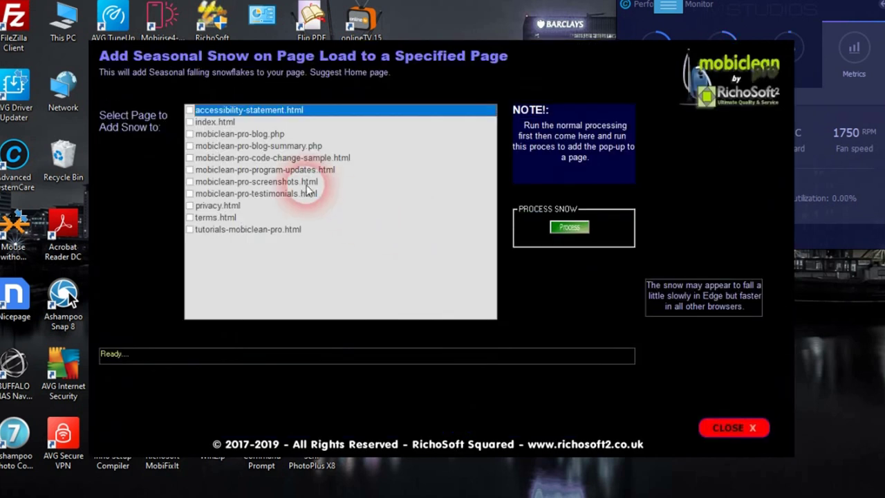
click(196, 123)
click(569, 226)
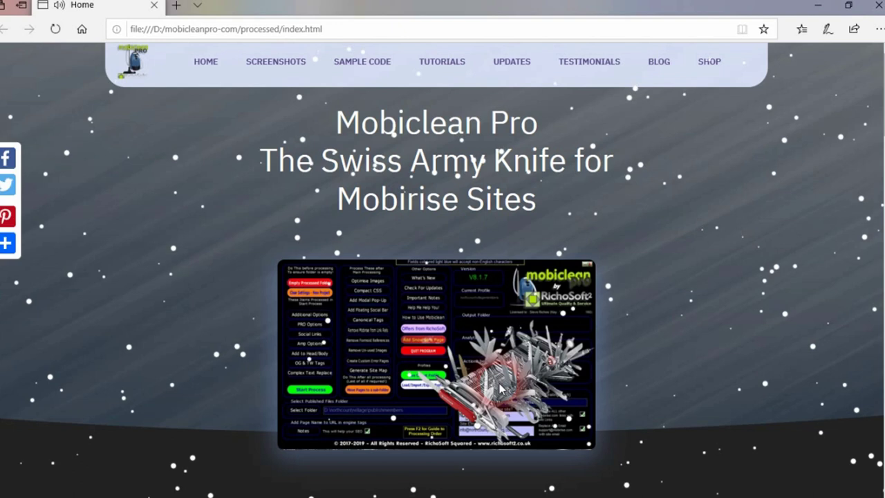
Step: Check the home page's snow and announcement pop-up in the browser preview, dismiss the pop-up, and close the preview and snow tool
click(502, 391)
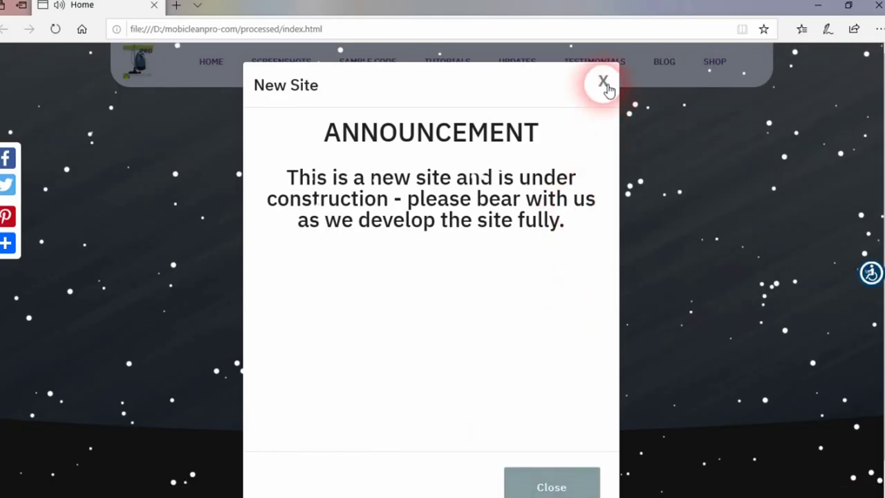
click(242, 119)
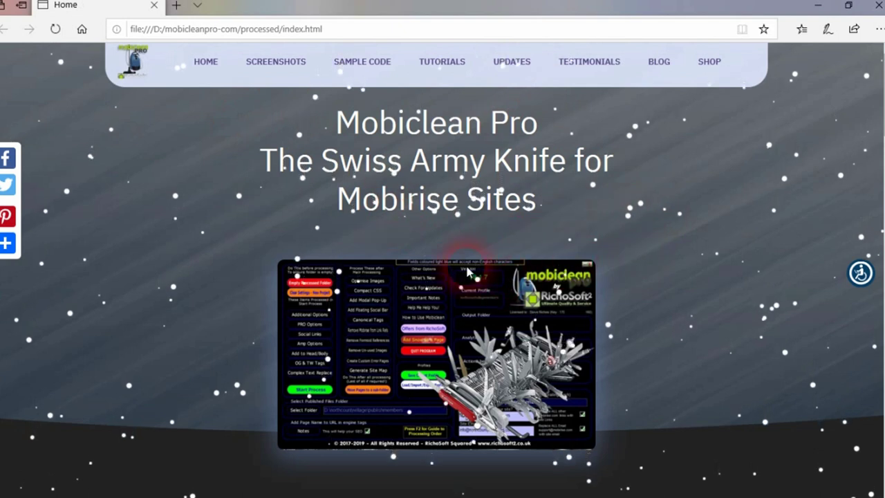
click(874, 6)
click(731, 430)
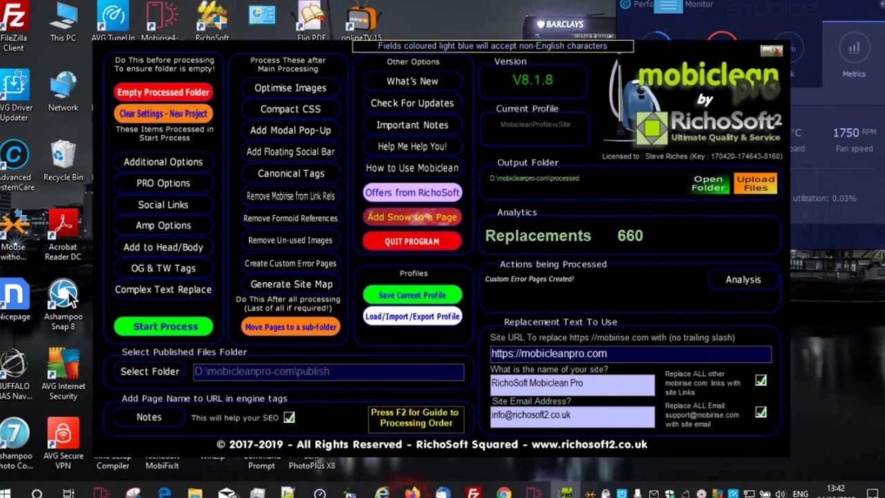
Step: Check the processed files against /public_html in FileZilla and look over the live mobicleanpro.com home page in Firefox
click(473, 490)
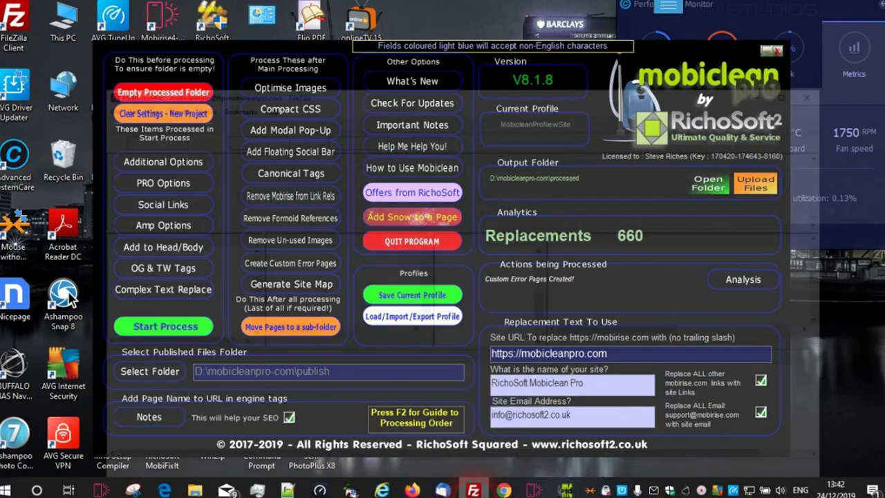
drag(311, 249, 622, 245)
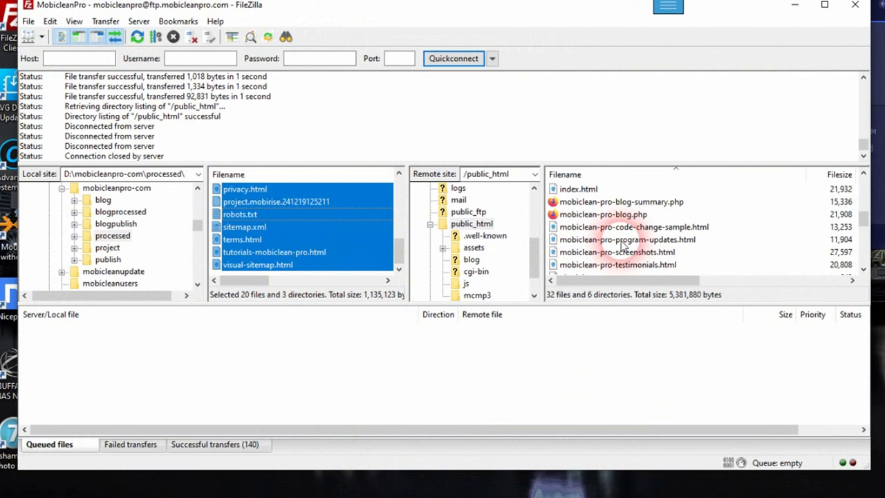
click(412, 487)
click(176, 12)
click(201, 74)
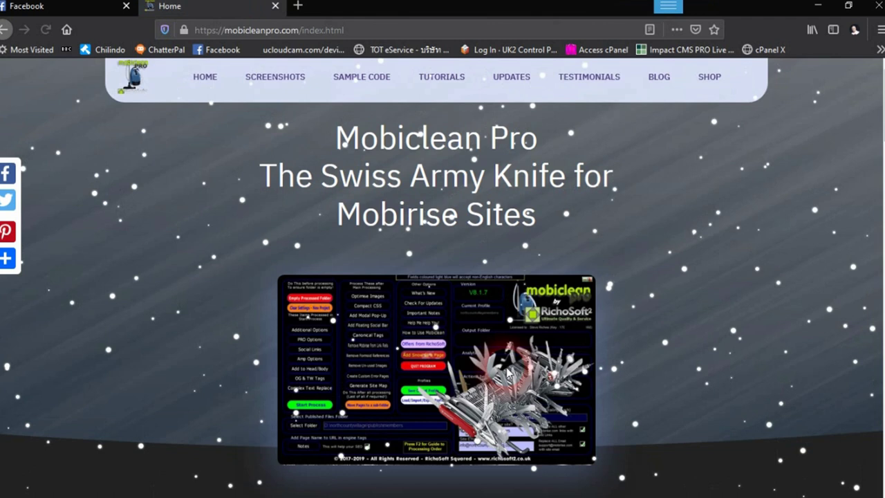
scroll(548, 378, down, 5)
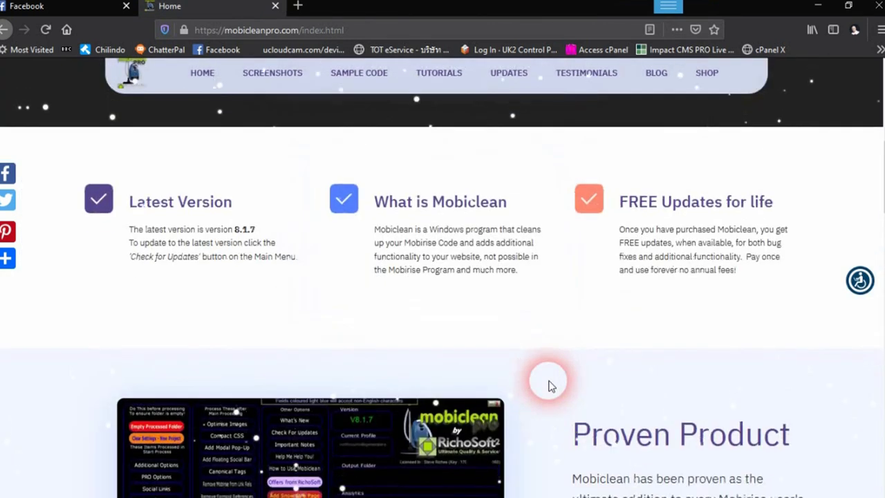
scroll(551, 386, down, 2)
scroll(553, 385, up, 10)
Step: Open the page source of the live index.html and examine it from the head section to the scripts before the closing body tag
right_click(717, 198)
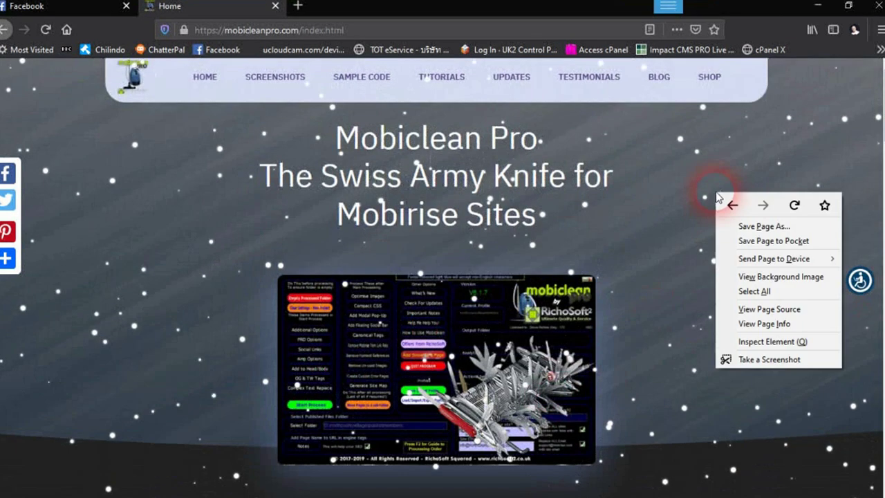
click(769, 309)
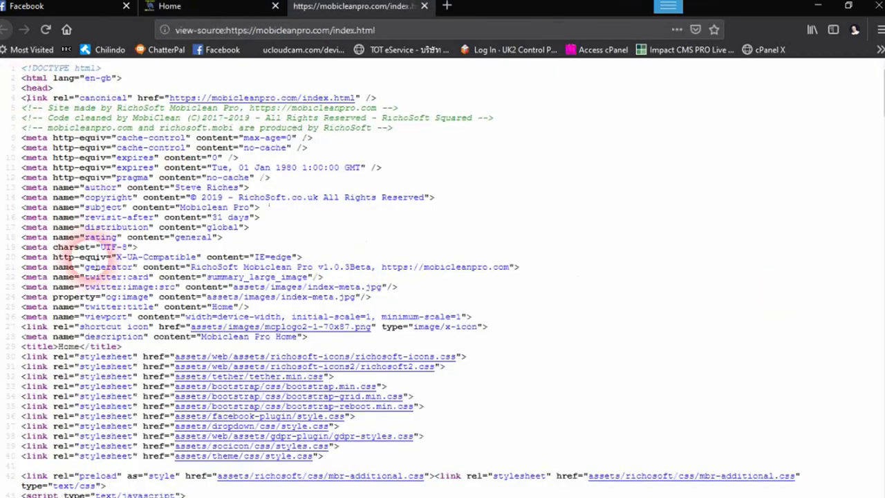
scroll(97, 277, down, 20)
scroll(97, 293, down, 20)
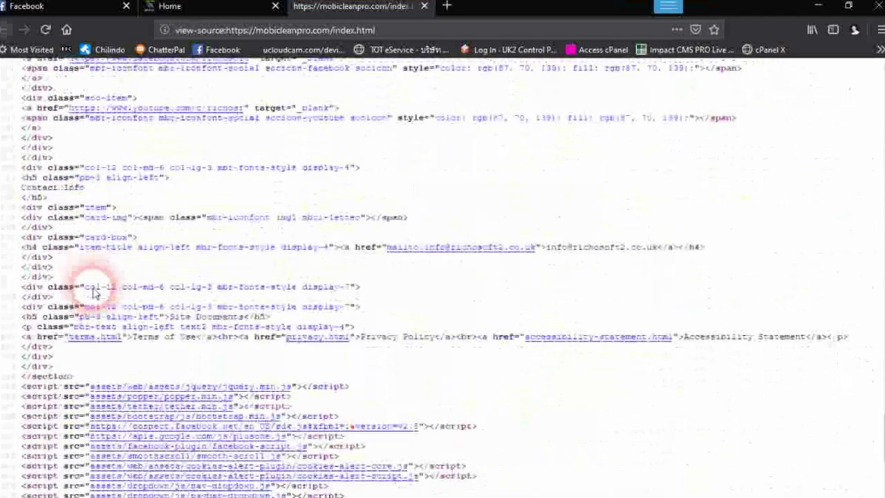
scroll(95, 293, down, 6)
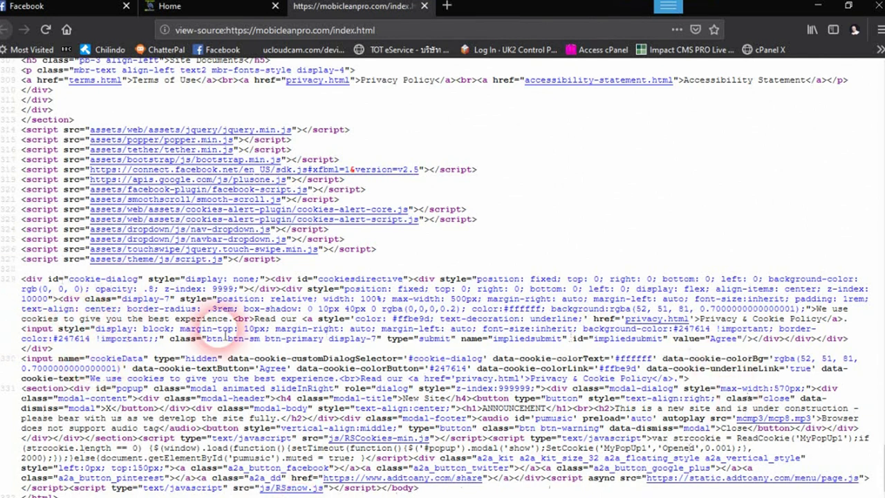
scroll(325, 336, up, 10)
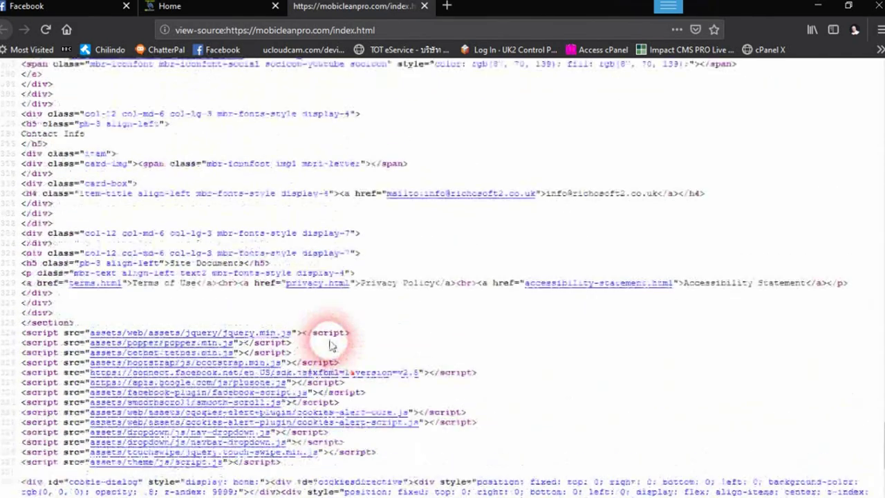
scroll(163, 356, up, 10)
scroll(166, 355, up, 20)
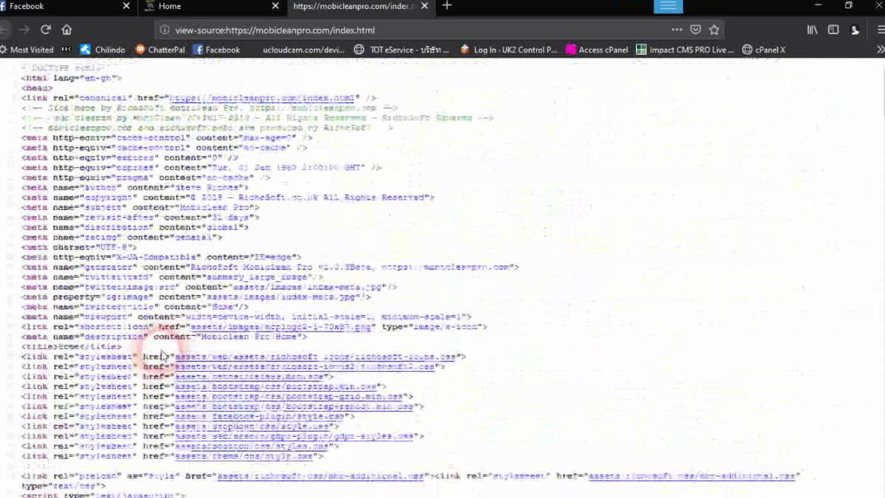
Step: Examine the stylesheet links, navigation markup and script references in the live home page's source
scroll(237, 395, down, 10)
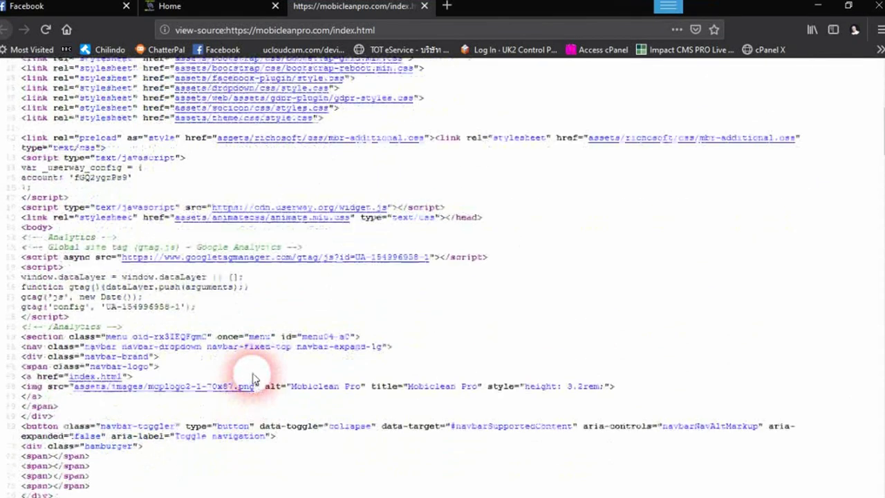
scroll(254, 365, up, 5)
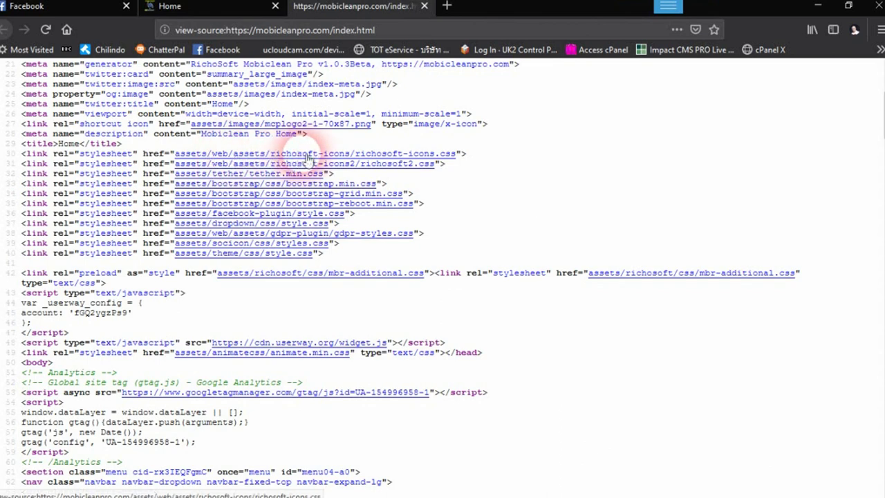
scroll(316, 312, down, 10)
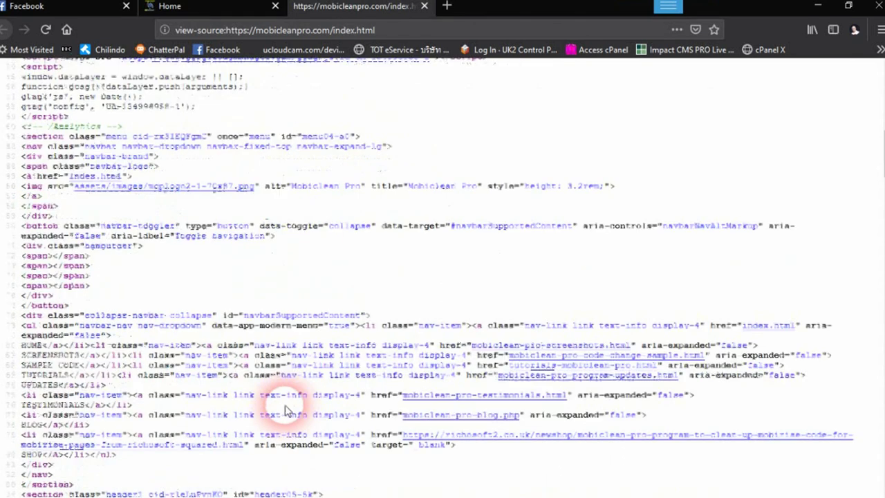
scroll(279, 392, down, 15)
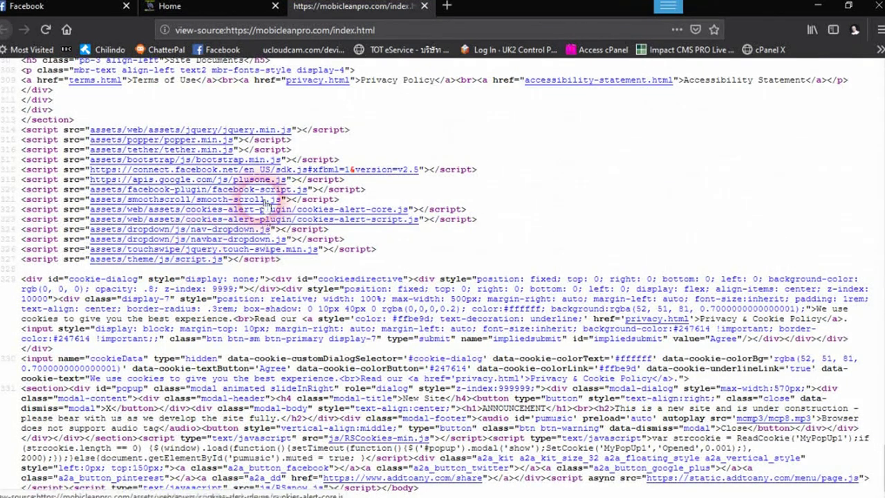
scroll(423, 261, up, 7)
scroll(425, 263, up, 11)
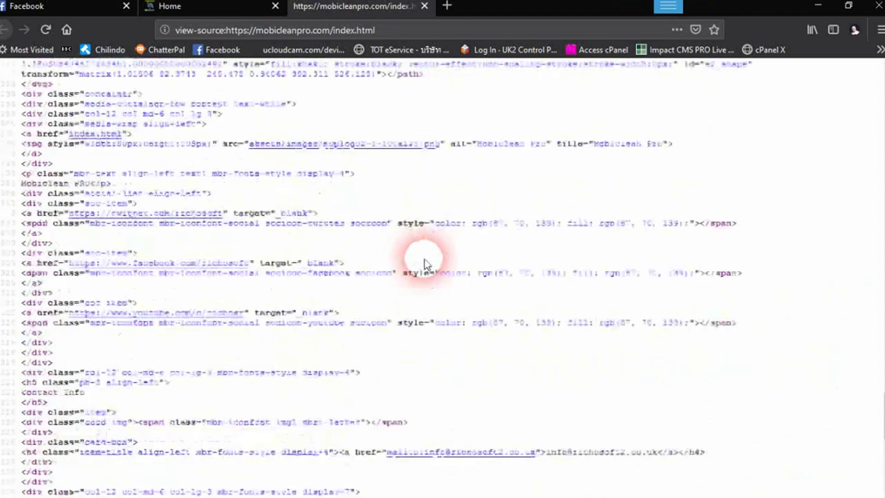
scroll(424, 263, up, 20)
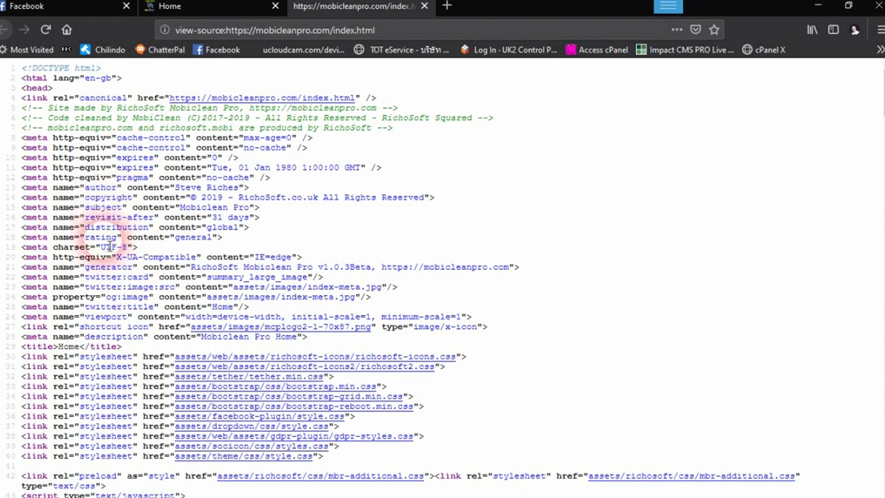
Step: Examine the meta tags, renamed richosoft asset paths and analytics code in the source, and close the source view
scroll(141, 266, down, 2)
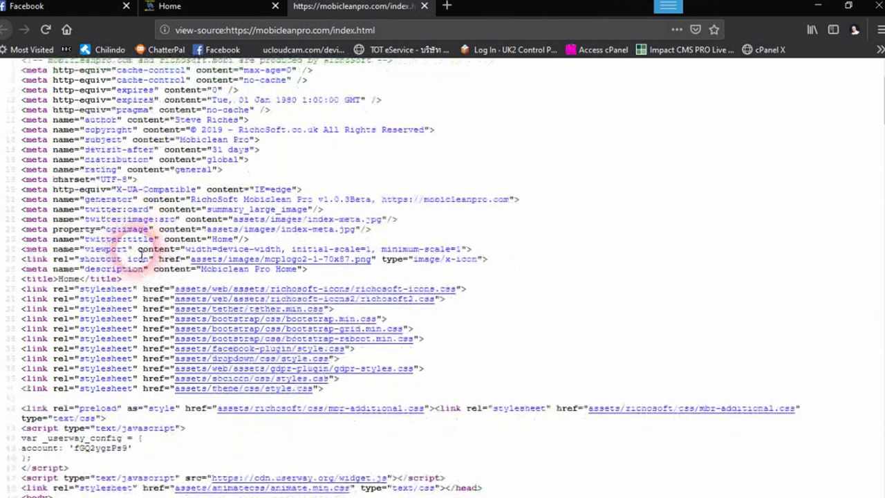
scroll(142, 256, down, 2)
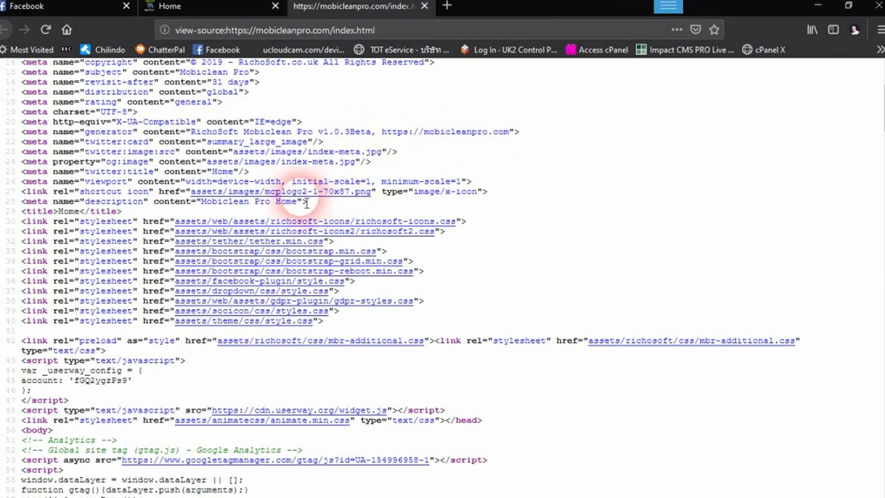
scroll(309, 192, down, 2)
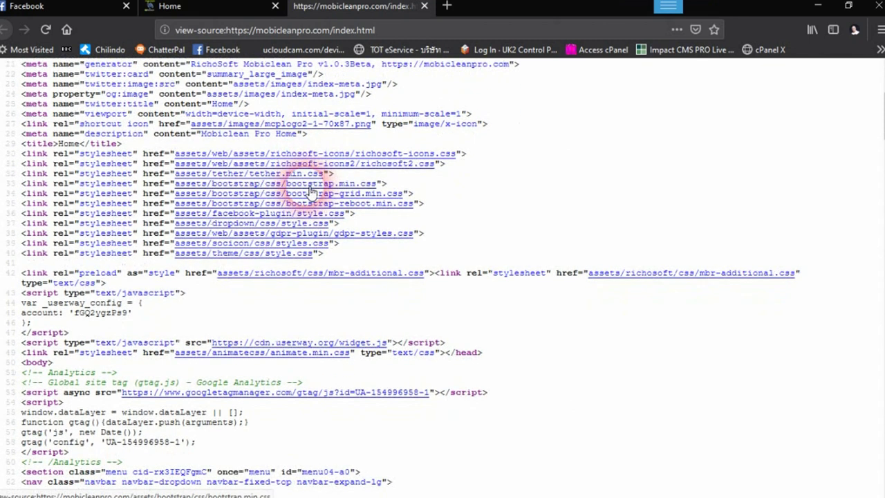
scroll(308, 192, down, 6)
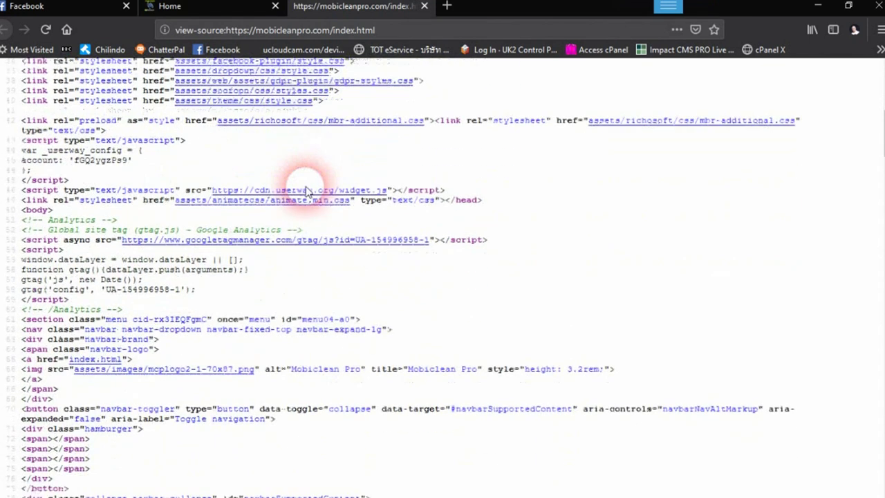
scroll(309, 191, down, 4)
scroll(309, 192, up, 4)
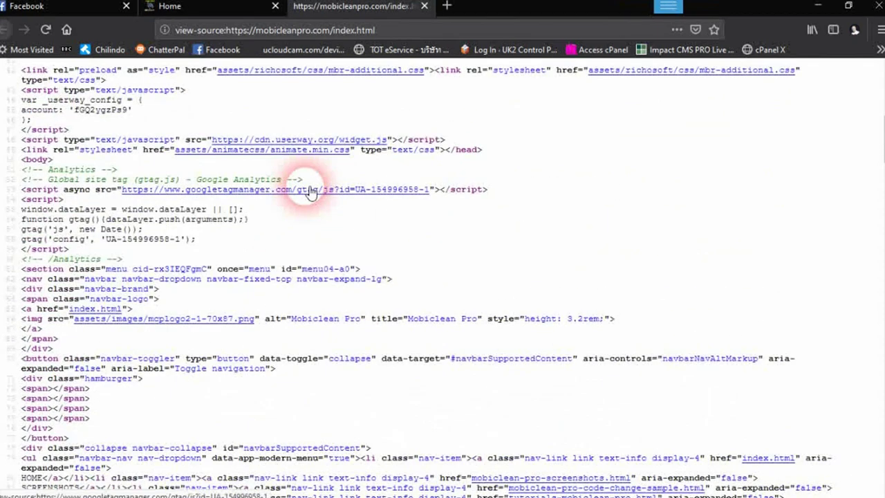
scroll(309, 191, up, 7)
scroll(309, 192, up, 2)
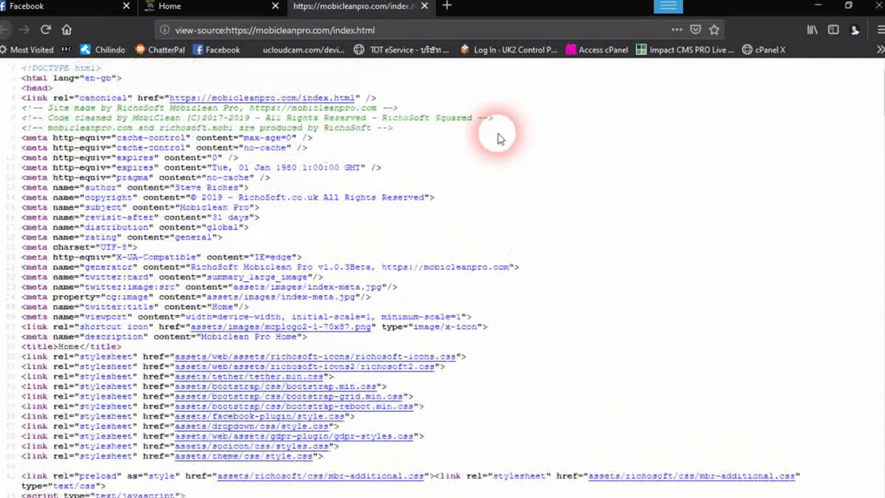
click(424, 7)
Step: View the live home page again, from its snowy header to the Proven Product section and back
scroll(385, 256, down, 2)
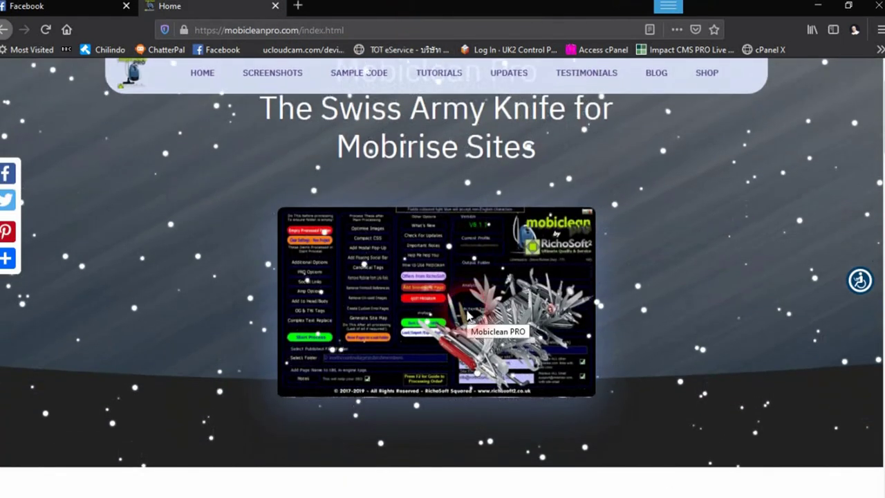
scroll(467, 315, up, 2)
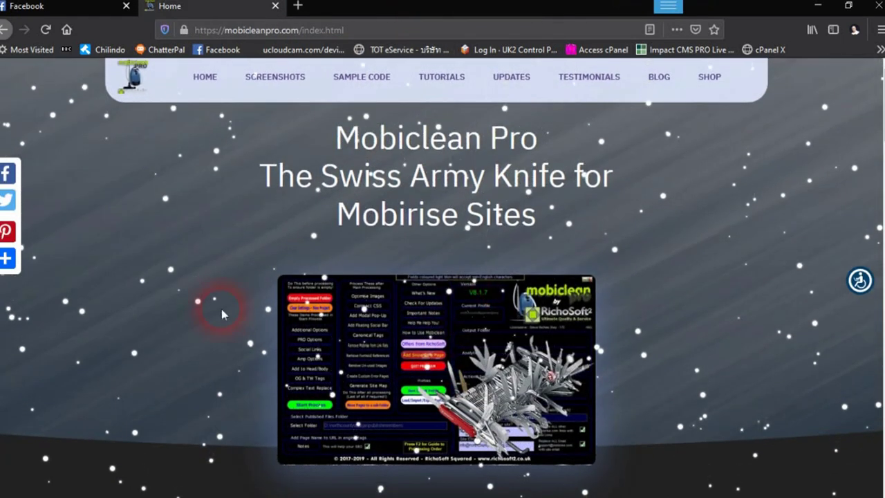
scroll(218, 325, down, 8)
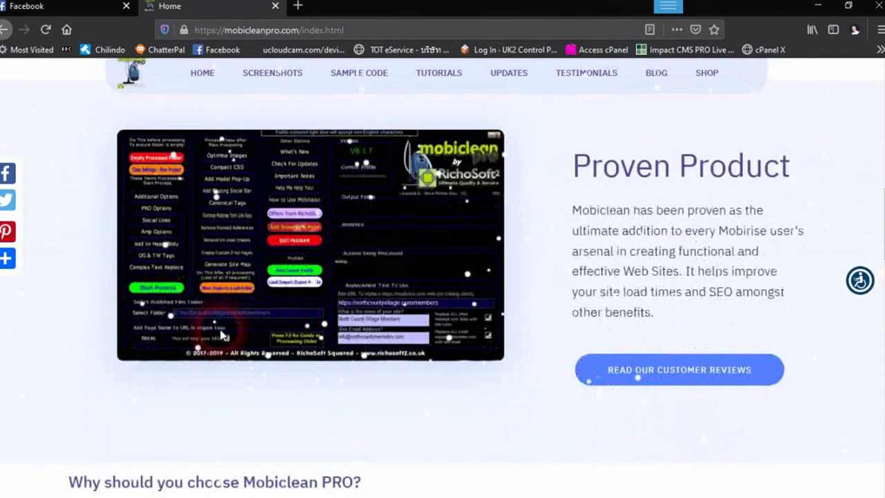
scroll(221, 335, up, 8)
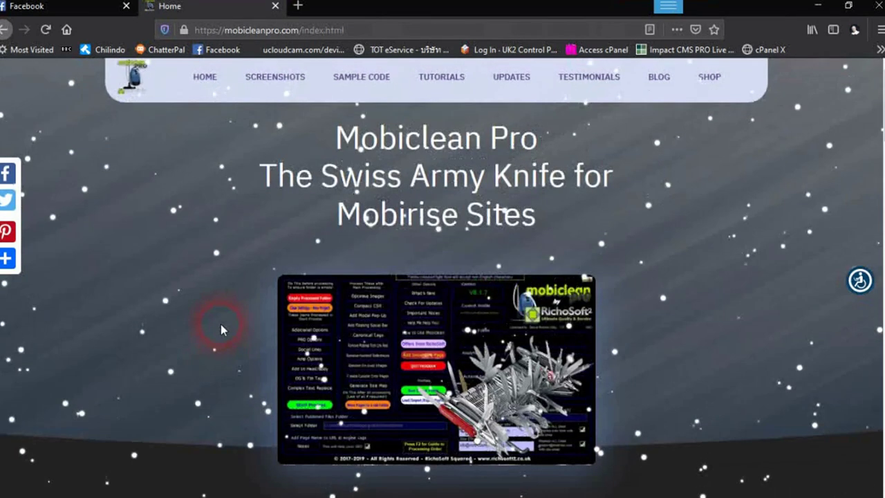